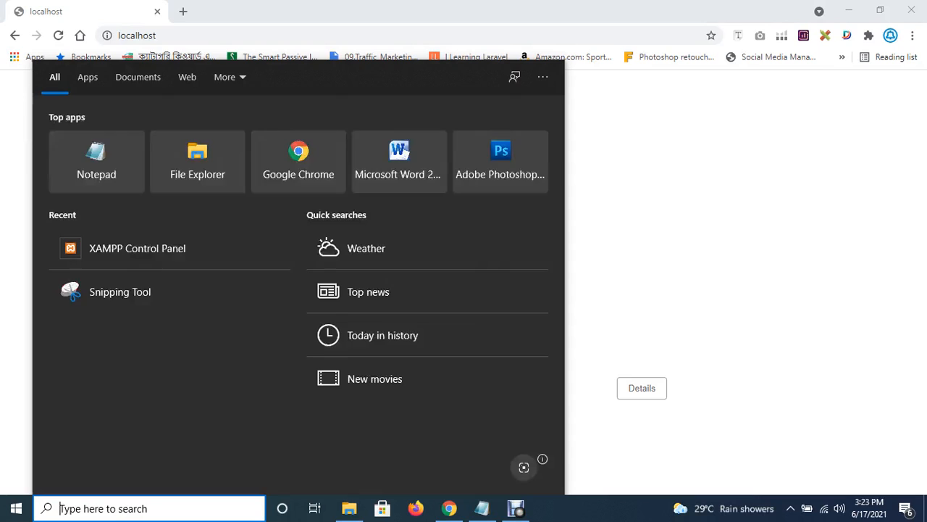
Search Windows for 'Xampp' and launch the XAMPP Control Panel.
type("Xa")
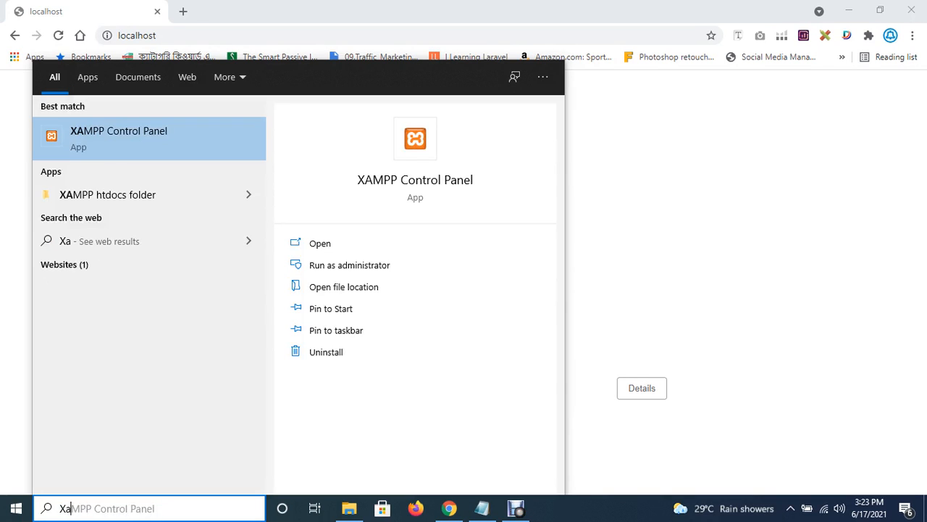
type("mpp")
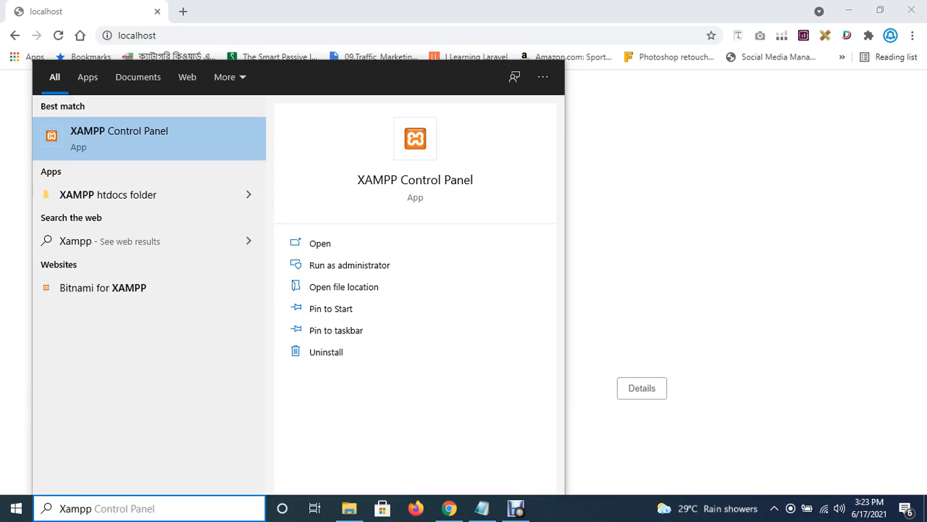
key("Return")
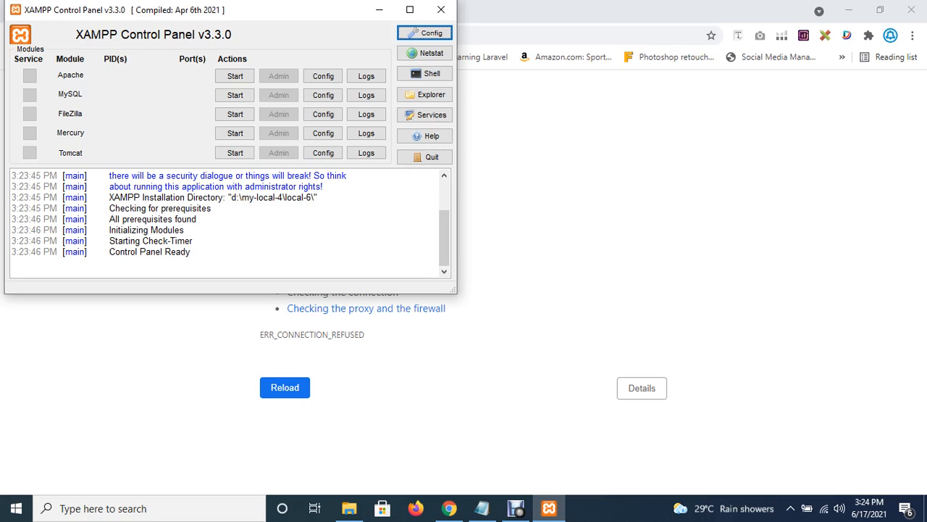
Start the Apache and MySQL servers, then close the XAMPP Control Panel window.
left_click(235, 76)
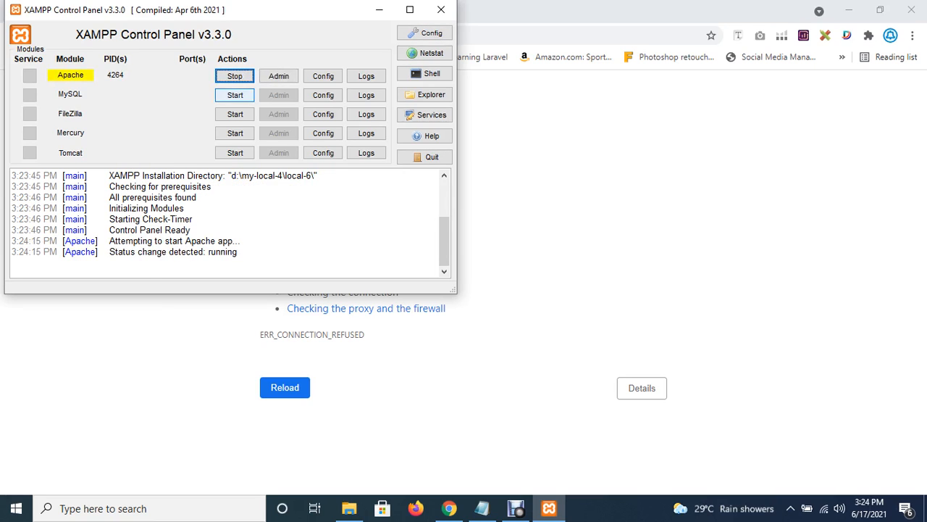
left_click(235, 95)
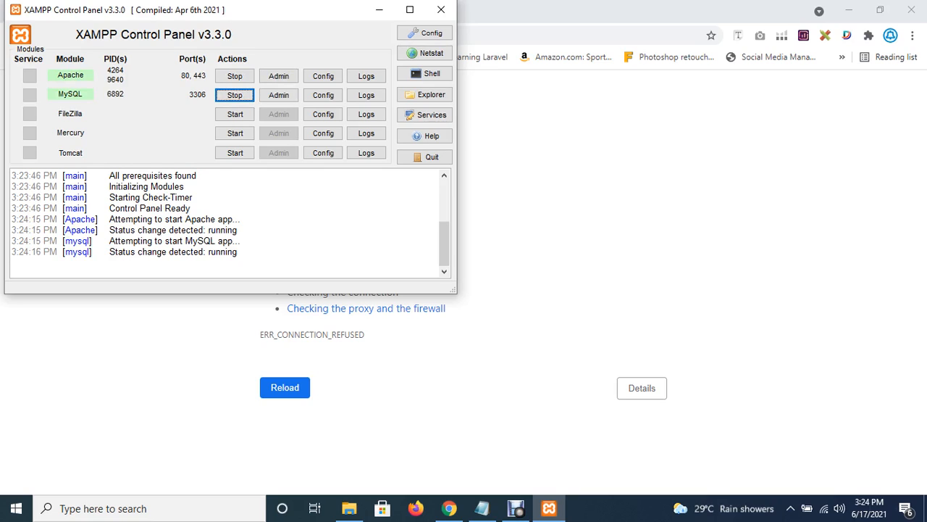
left_click(442, 9)
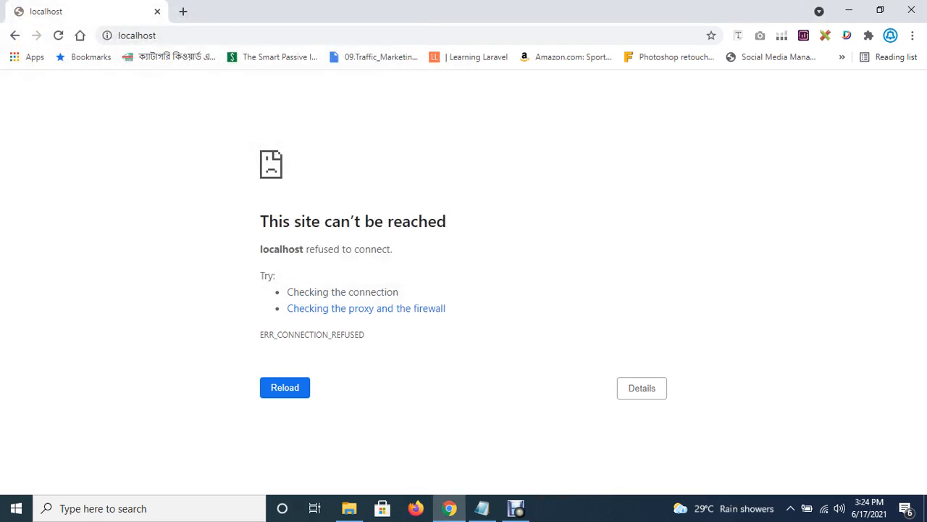
Search Google for 'wordpress download' in a new Chrome tab.
left_click(183, 11)
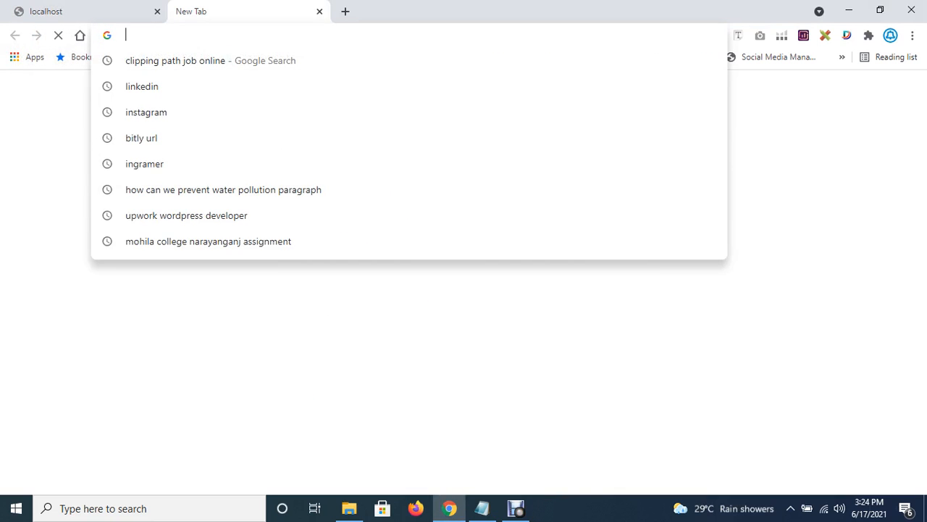
type("wordpres")
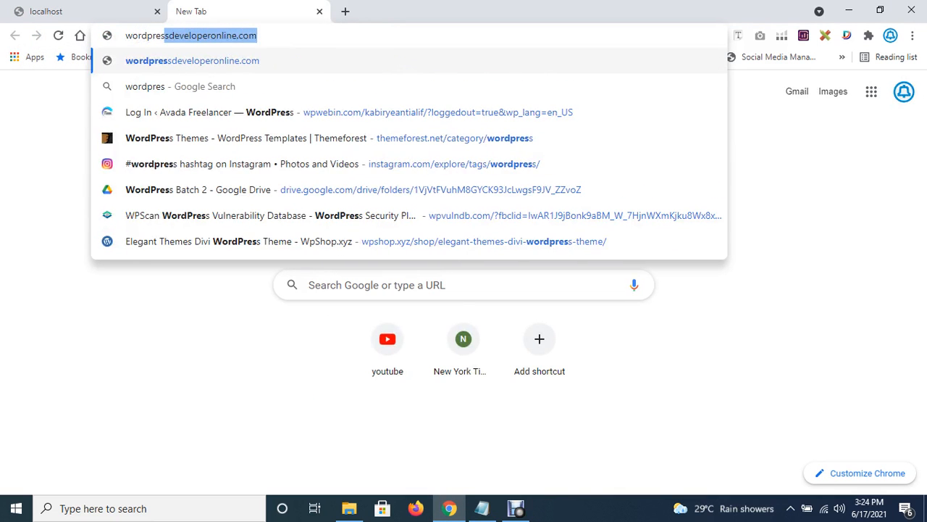
type("s d")
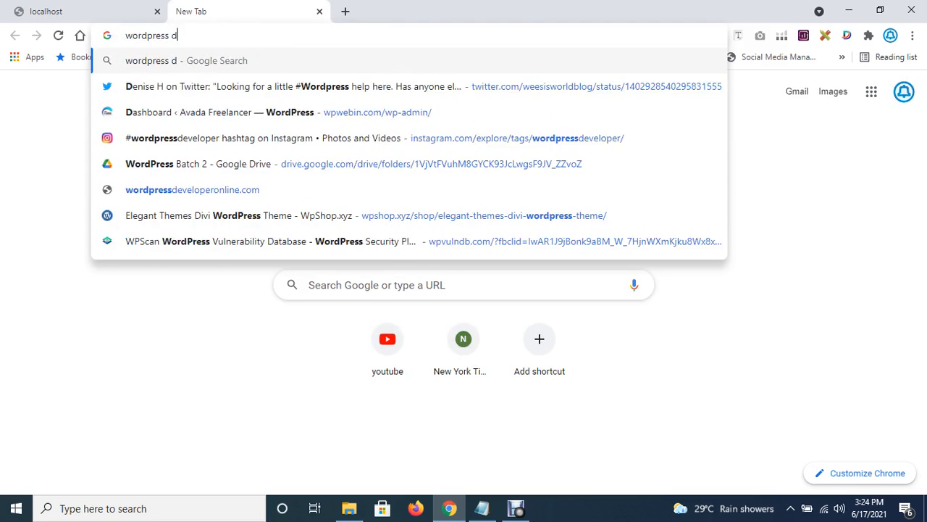
type("ownload")
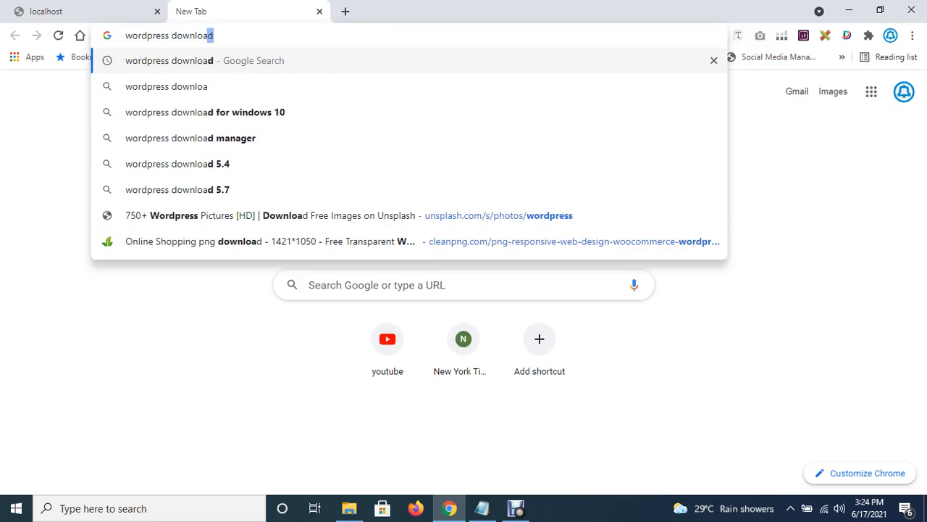
key("Return")
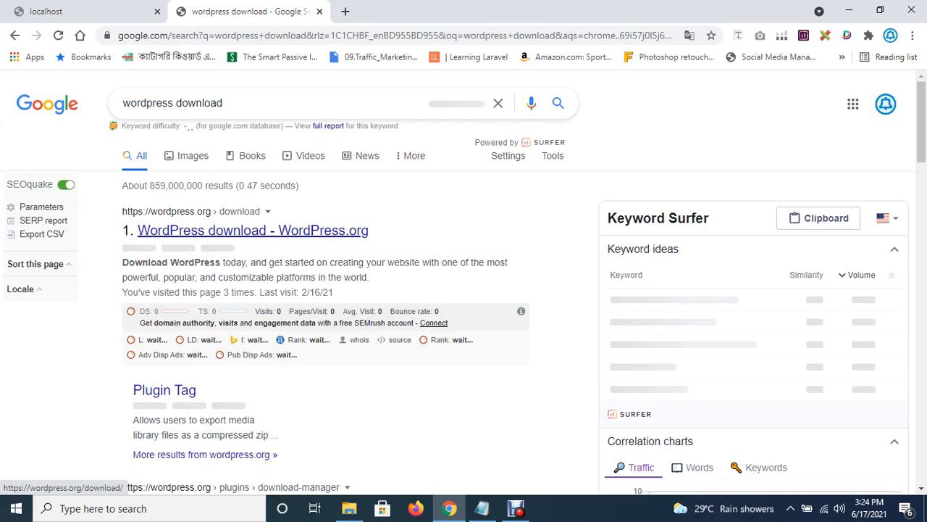
Open the WordPress.org download page from the search results.
left_click(239, 230)
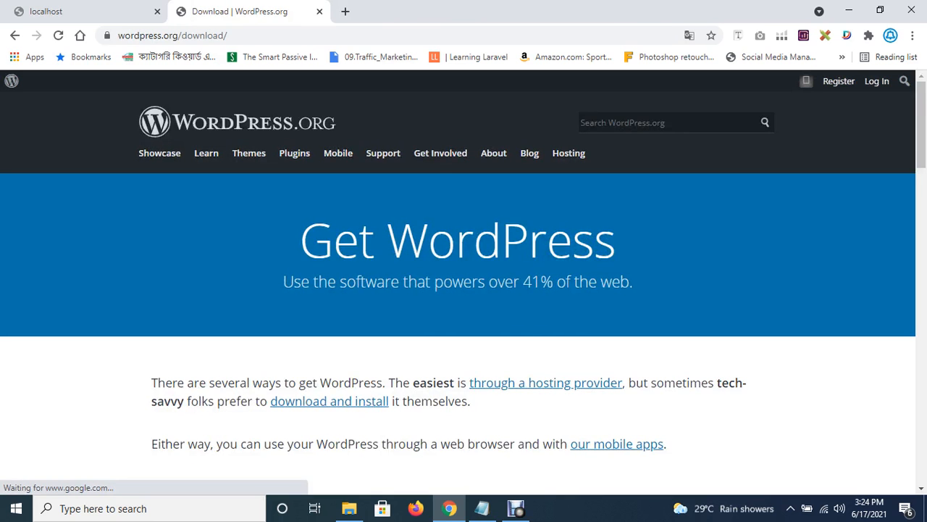
scroll(458, 282, "down", 1)
scroll(458, 290, "down", 3)
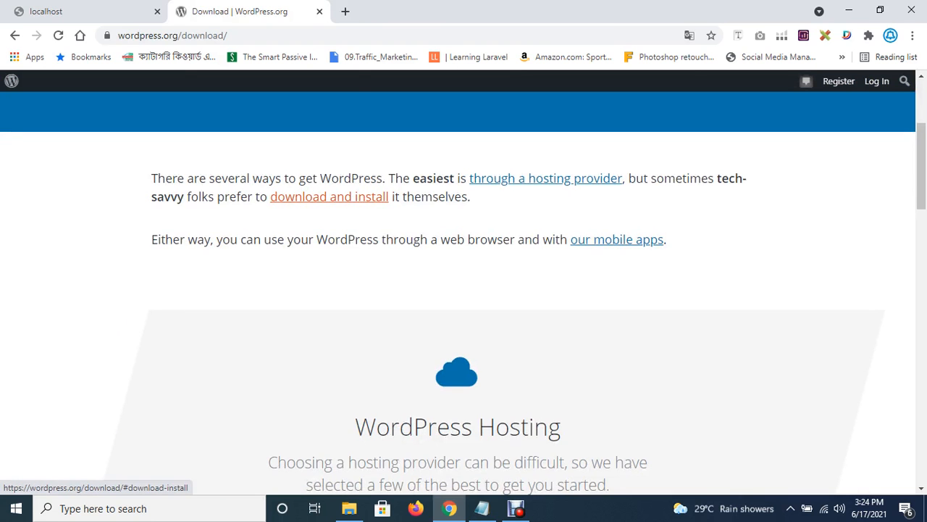
scroll(458, 290, "up", 3)
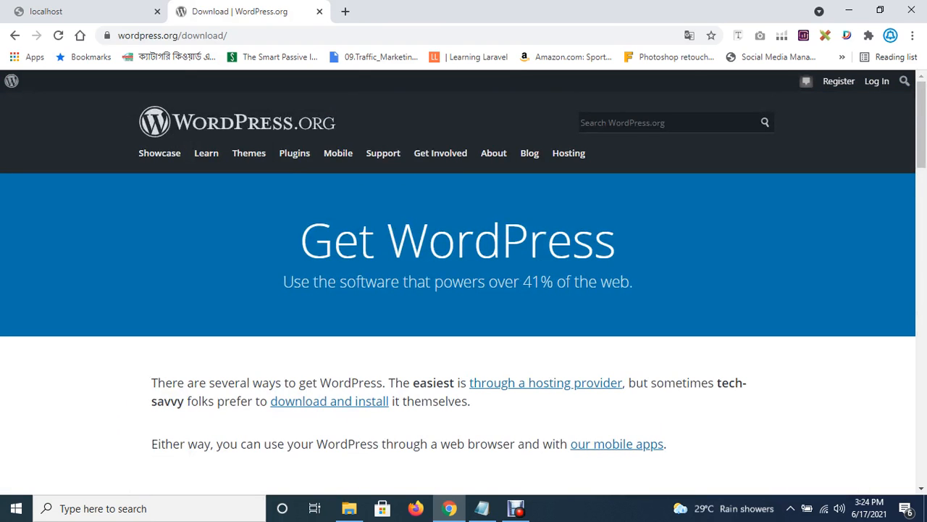
scroll(441, 163, "down", 1)
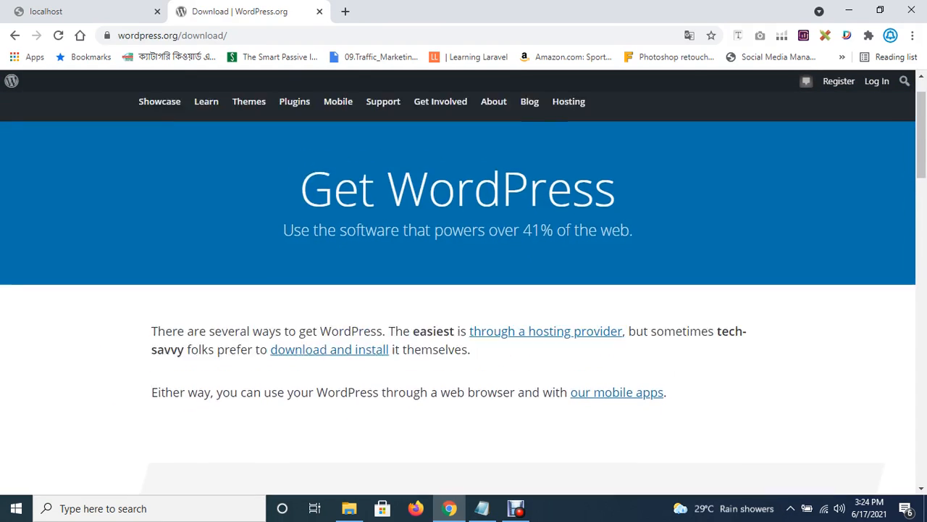
scroll(464, 290, "down", 10)
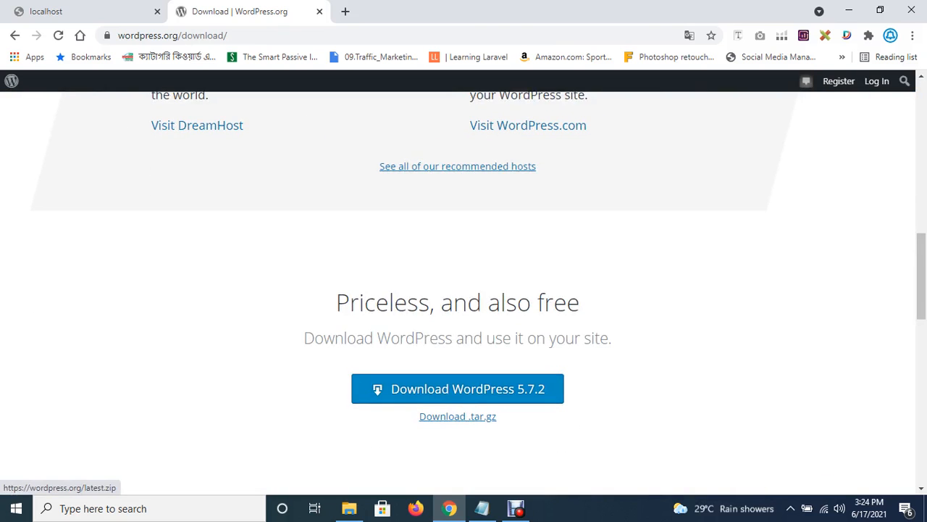
scroll(463, 290, "down", 2)
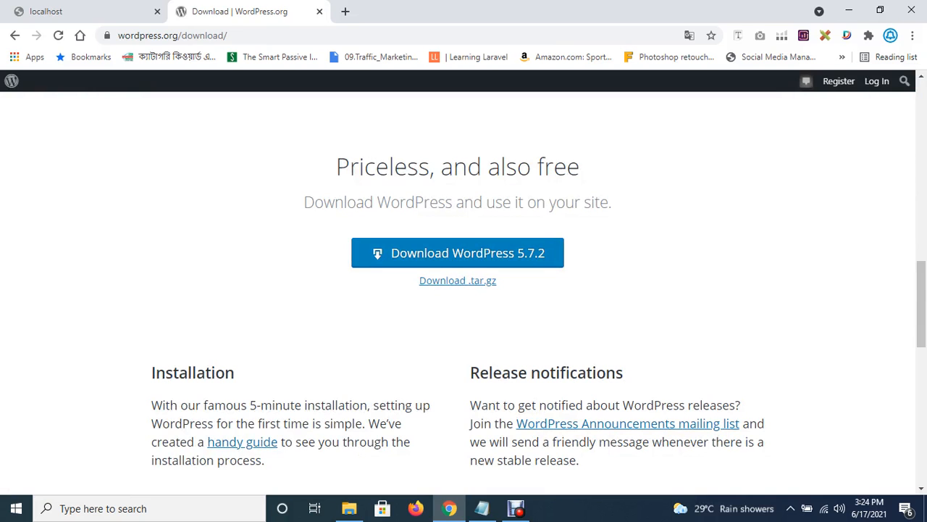
Download wordpress-5.7.2.zip to the Desktop, dismiss the popup, and minimise Chrome.
left_click(457, 253)
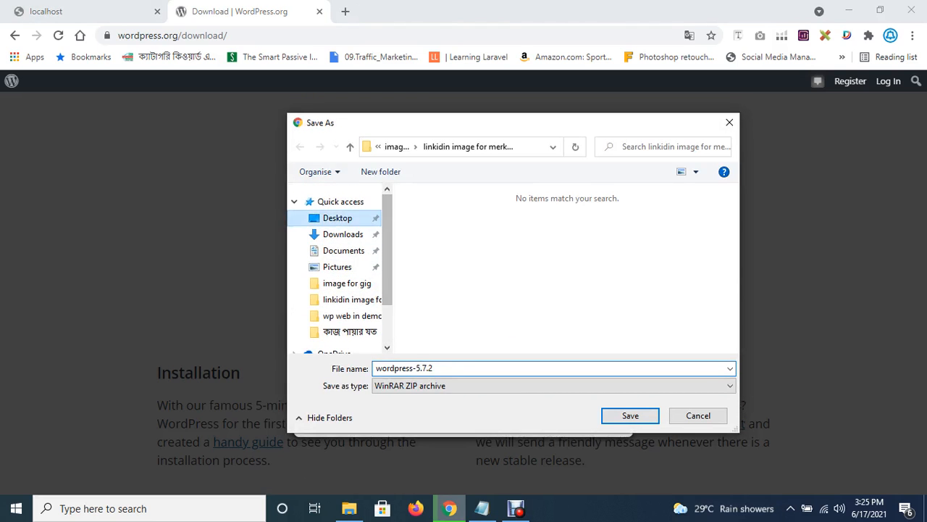
key("Return")
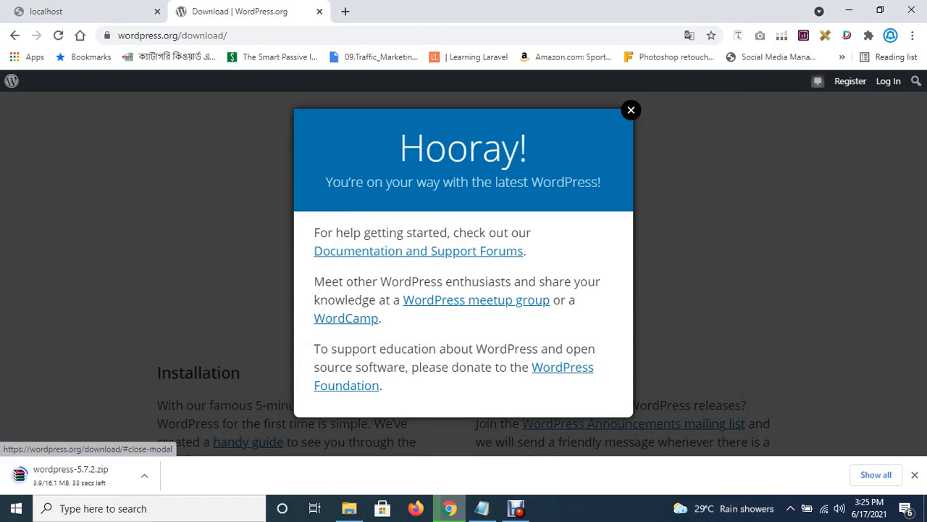
left_click(631, 110)
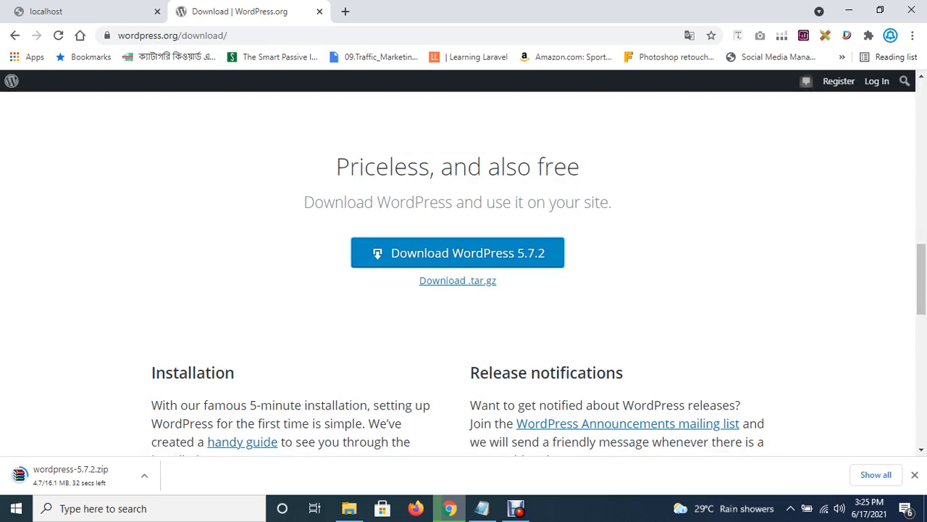
left_click(516, 509)
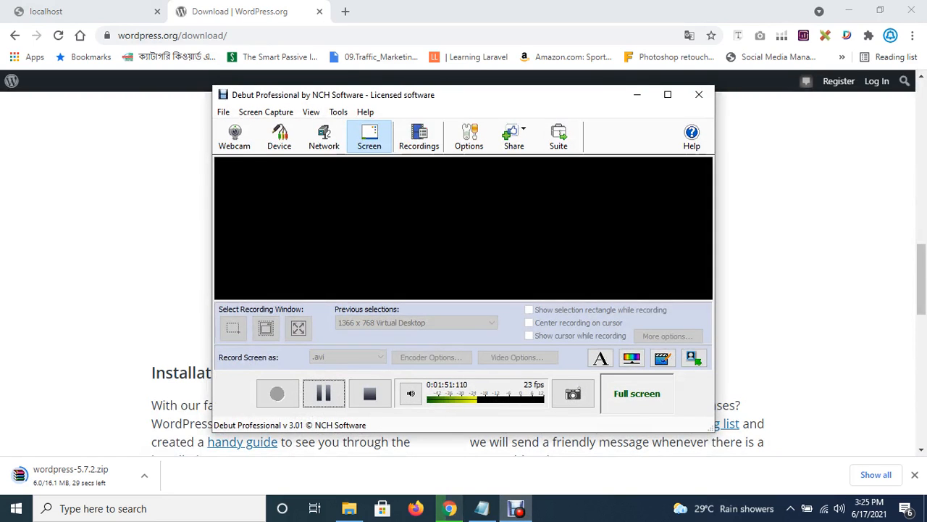
left_click(324, 393)
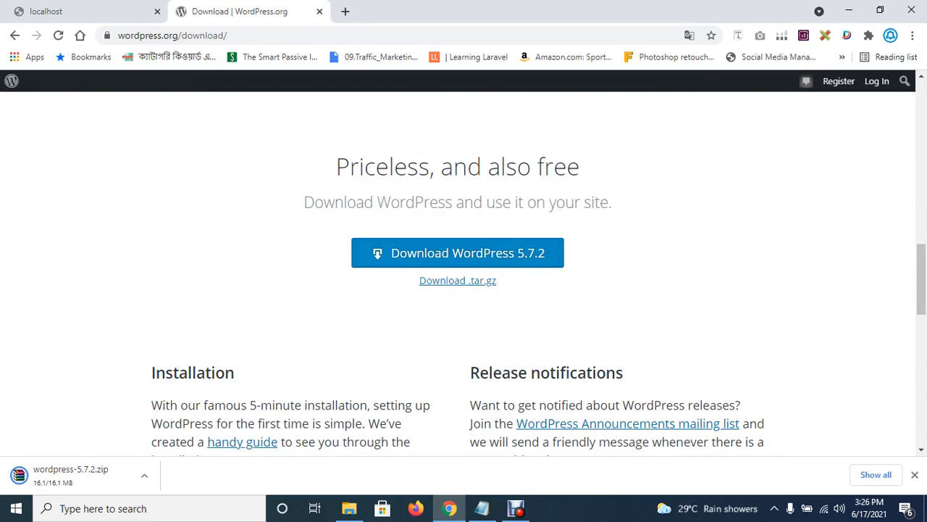
left_click(849, 11)
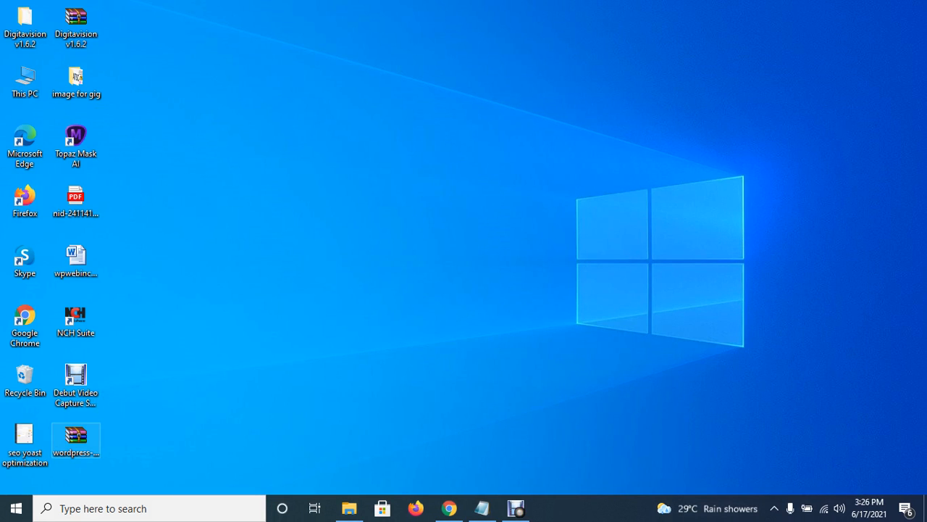
Browse File Explorer to Work (D:) > my-local-4 > local-6 > htdocs.
left_click(349, 508)
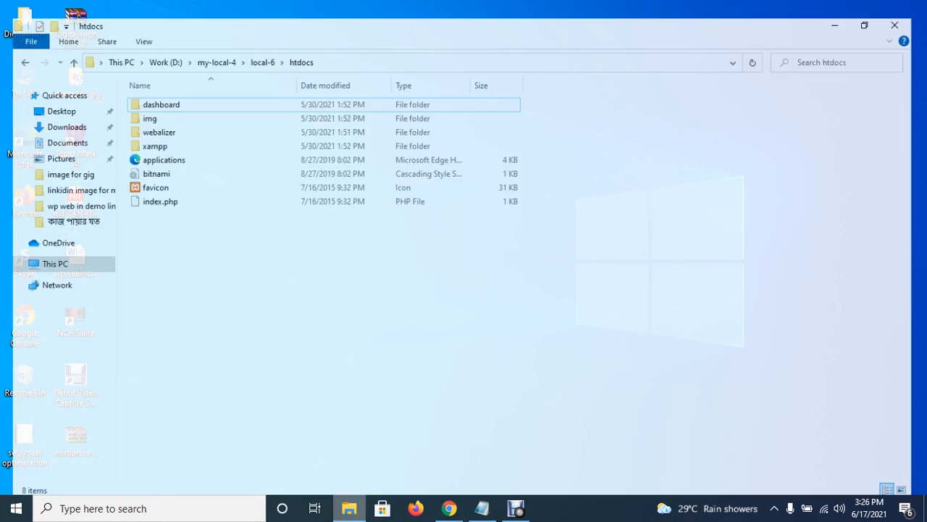
left_click(44, 253)
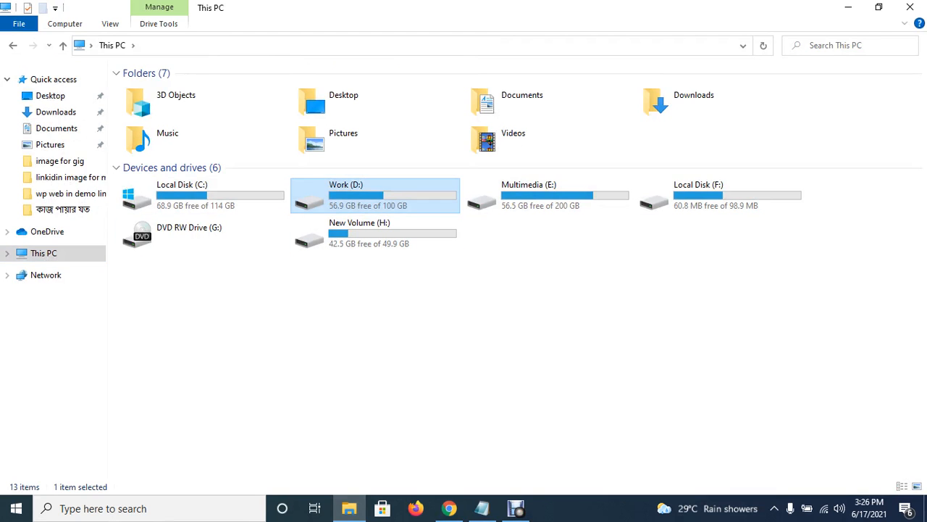
double_click(337, 197)
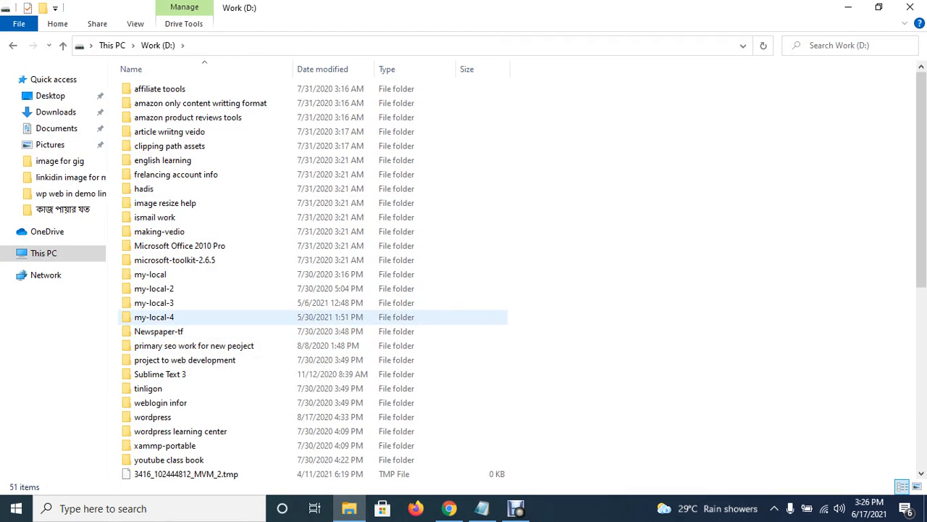
double_click(163, 316)
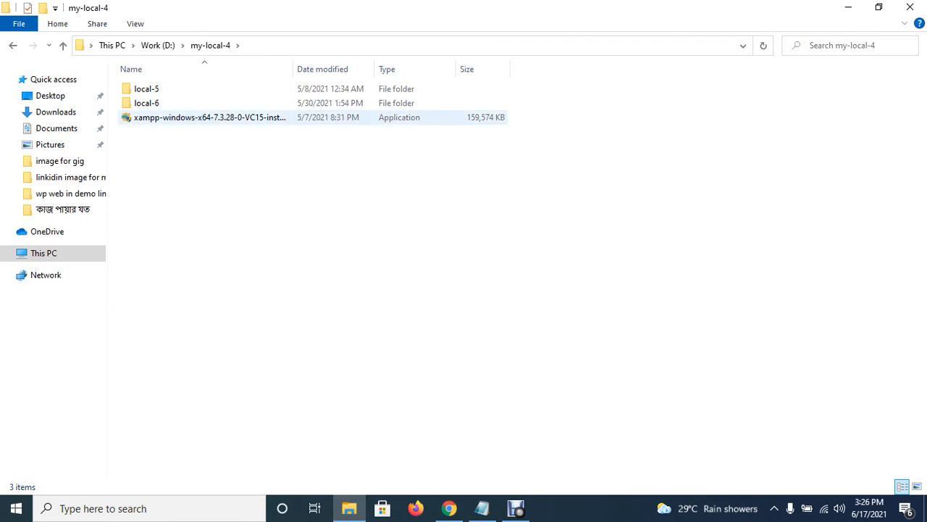
double_click(147, 103)
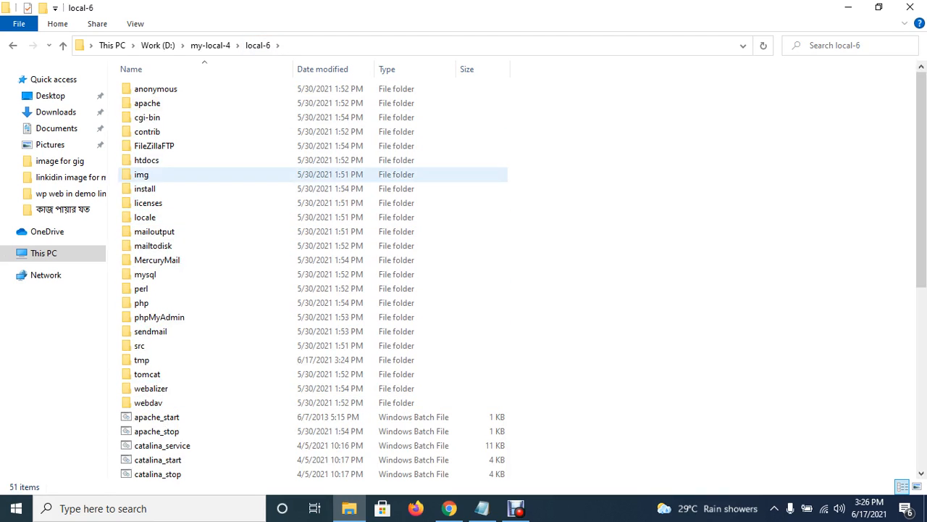
left_click(146, 160)
double_click(147, 162)
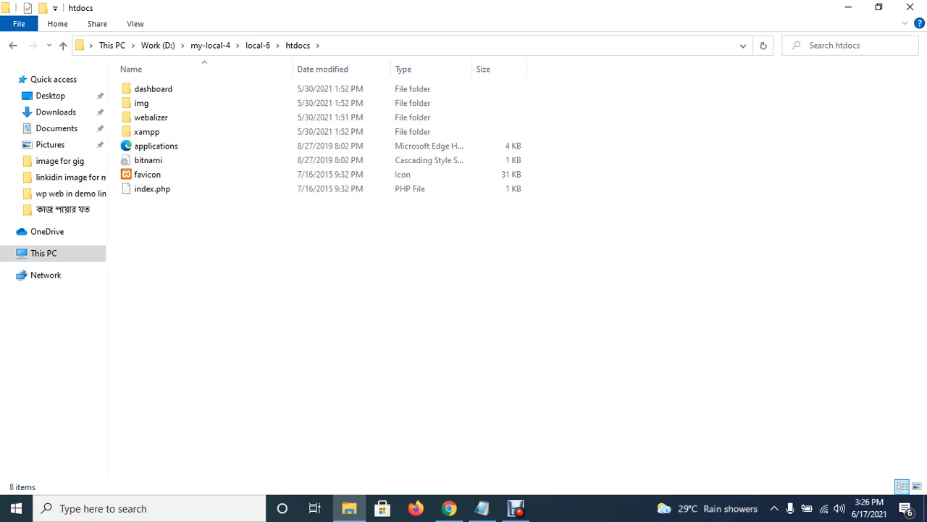
Create a folder named Blog in htdocs, open it, then minimise the window.
right_click(179, 293)
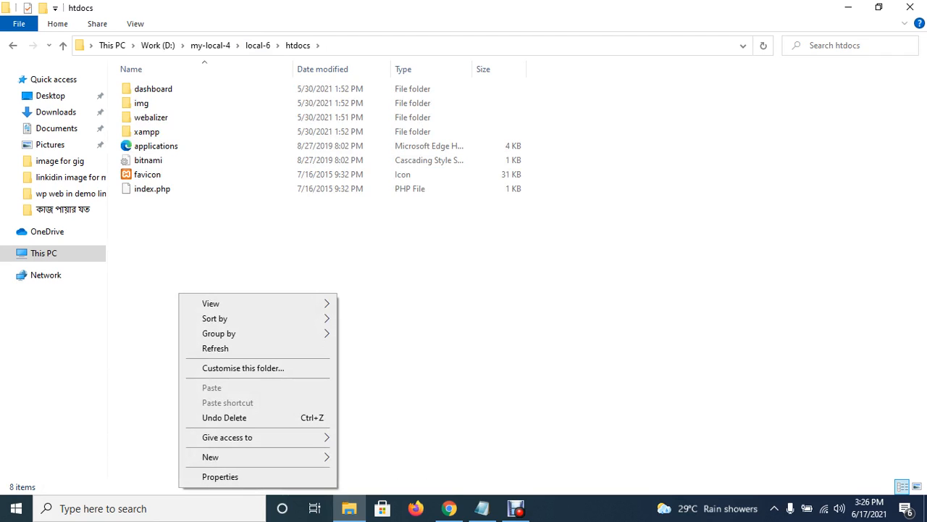
mouse_move(239, 456)
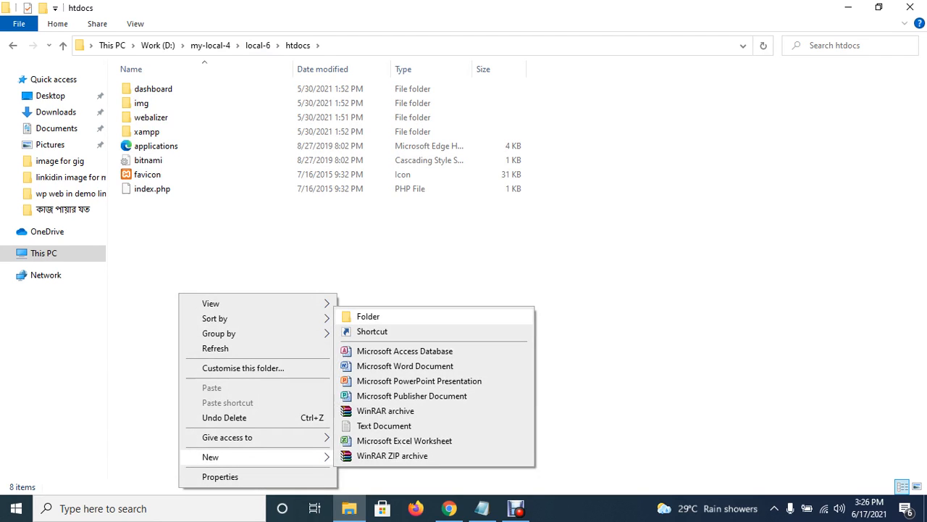
left_click(368, 317)
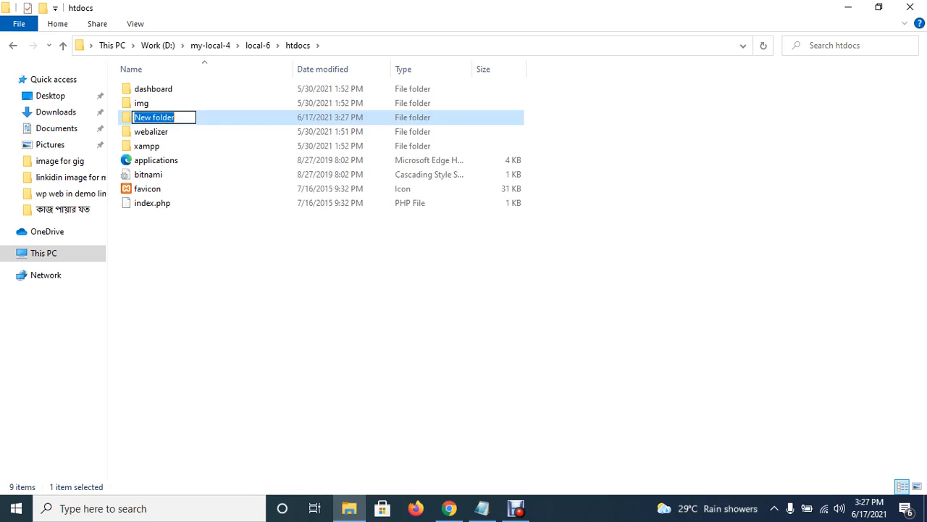
type("Blog")
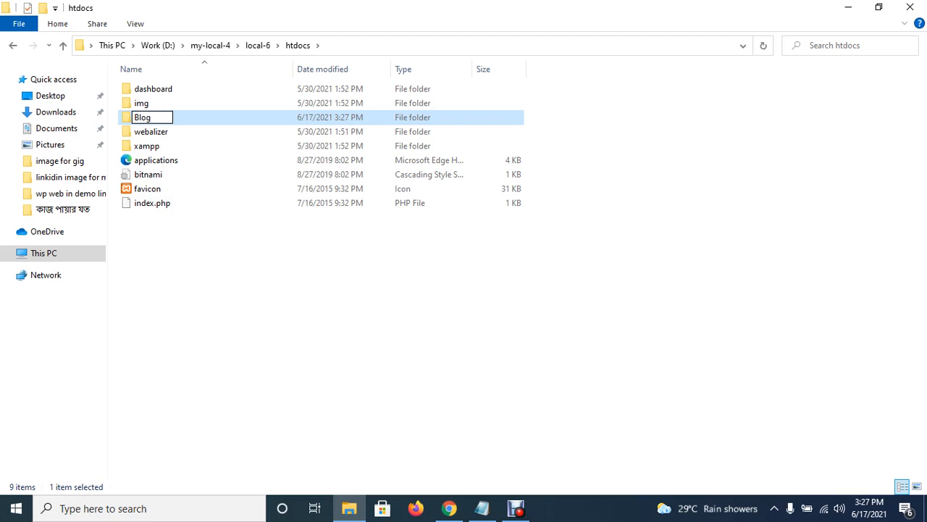
key("Return")
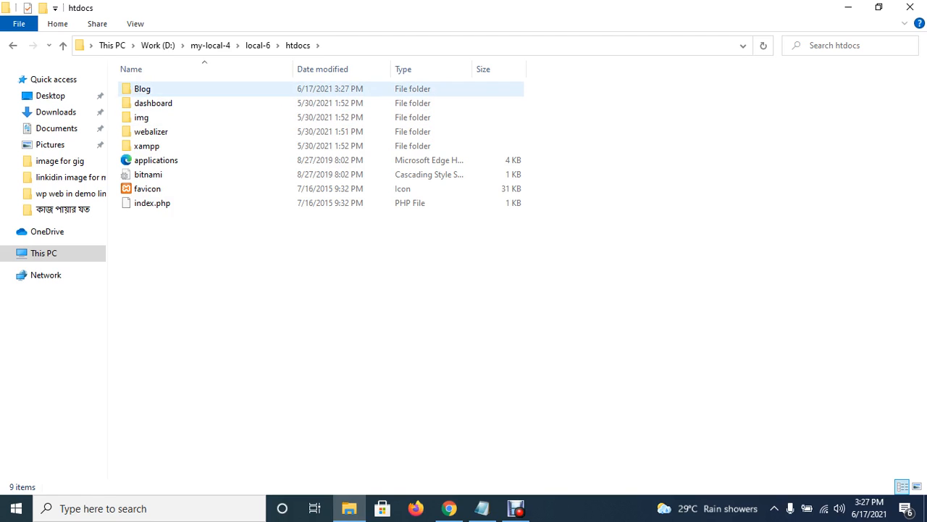
key("Return")
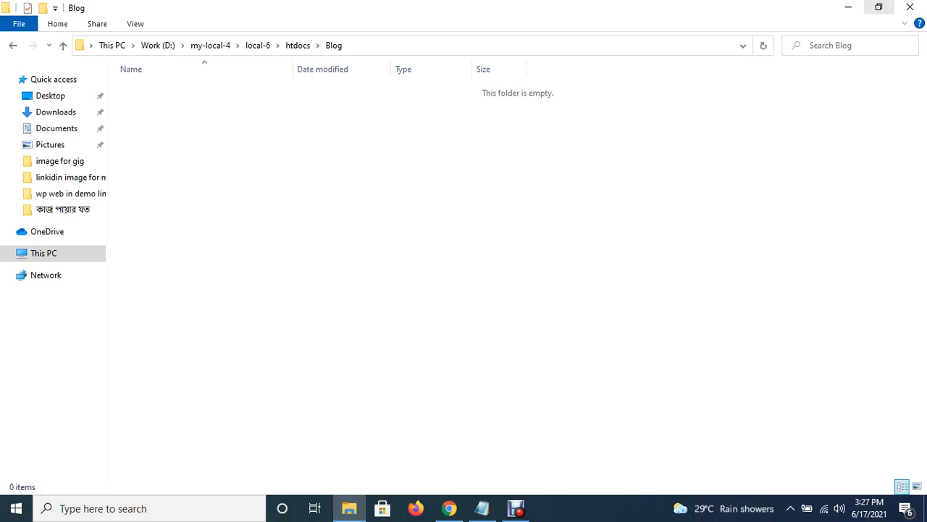
left_click(879, 7)
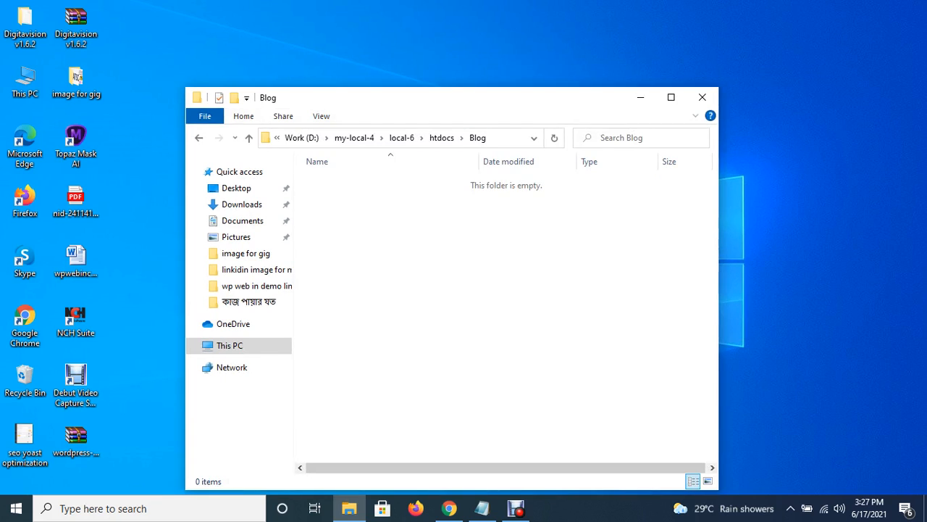
Extract wordpress-5.7.2.zip on the desktop into a wordpress-5.7.2 folder.
left_click_drag(434, 97, 614, 64)
left_click(76, 442)
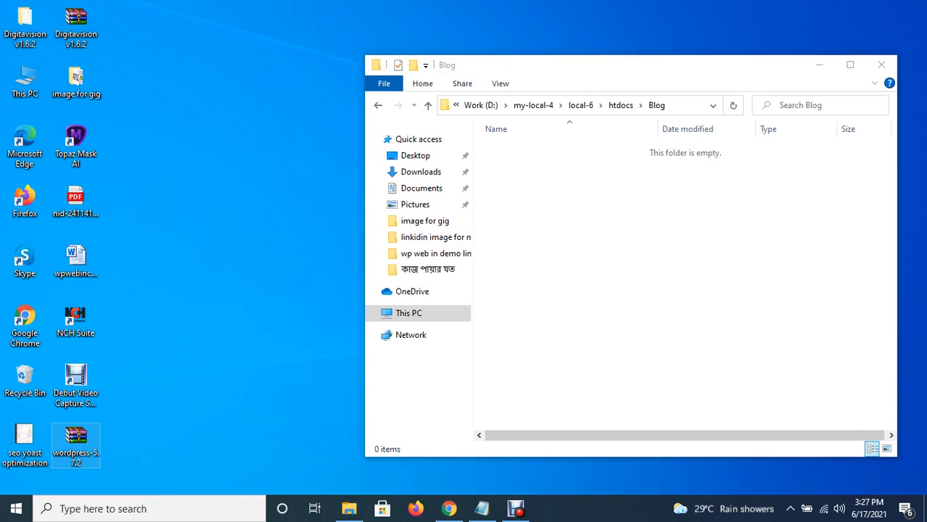
right_click(76, 437)
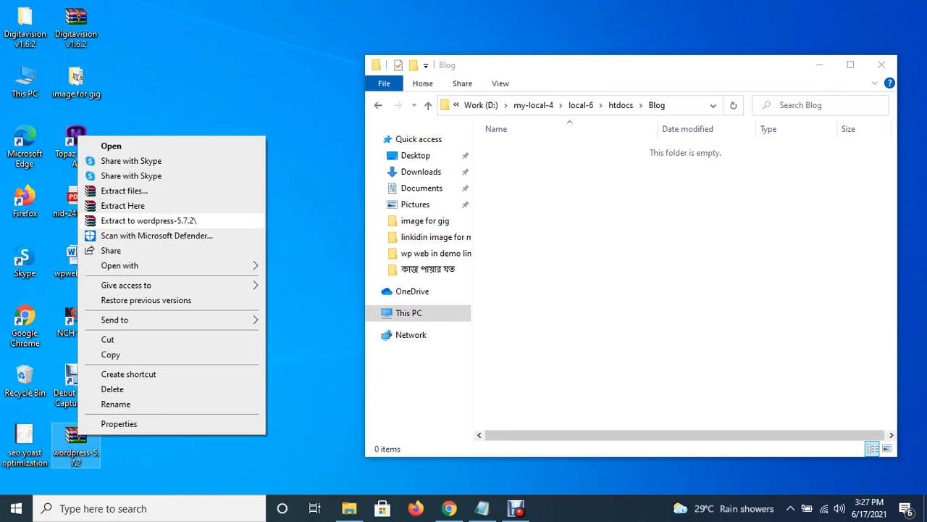
left_click(149, 220)
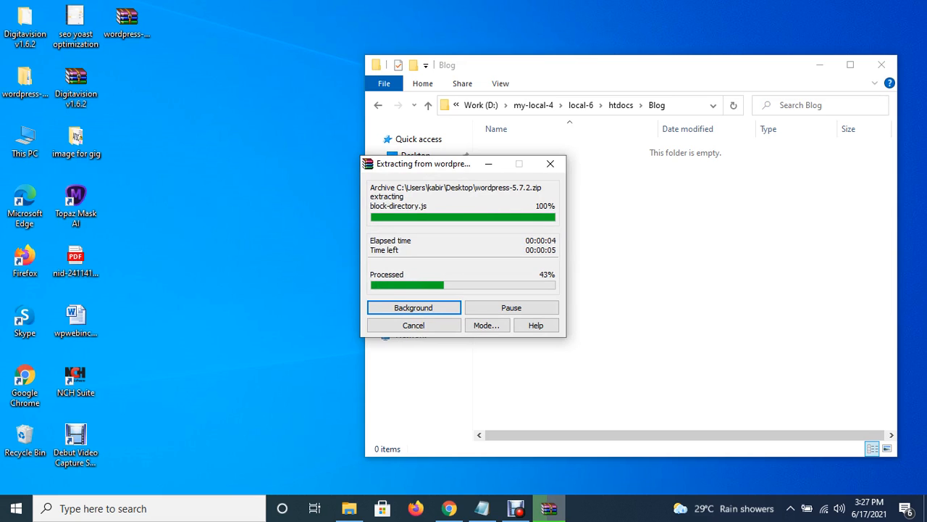
left_click(516, 508)
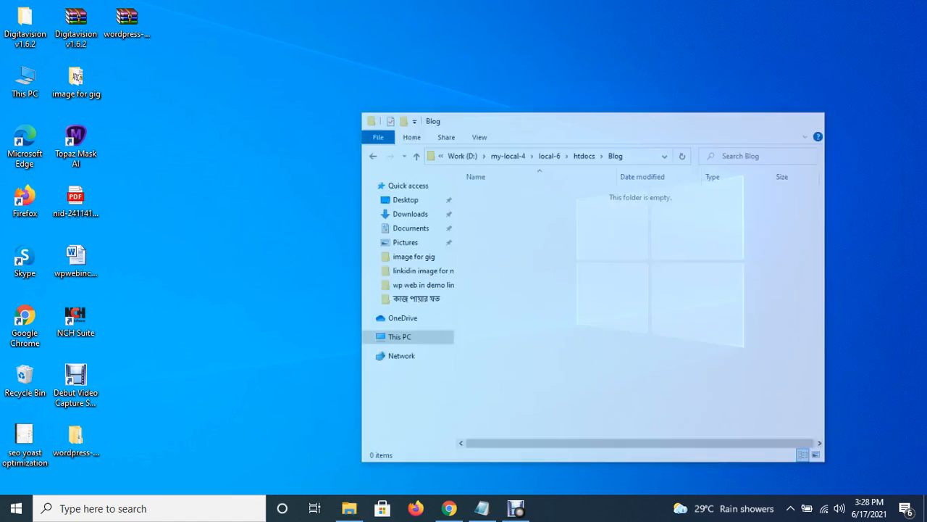
left_click(819, 65)
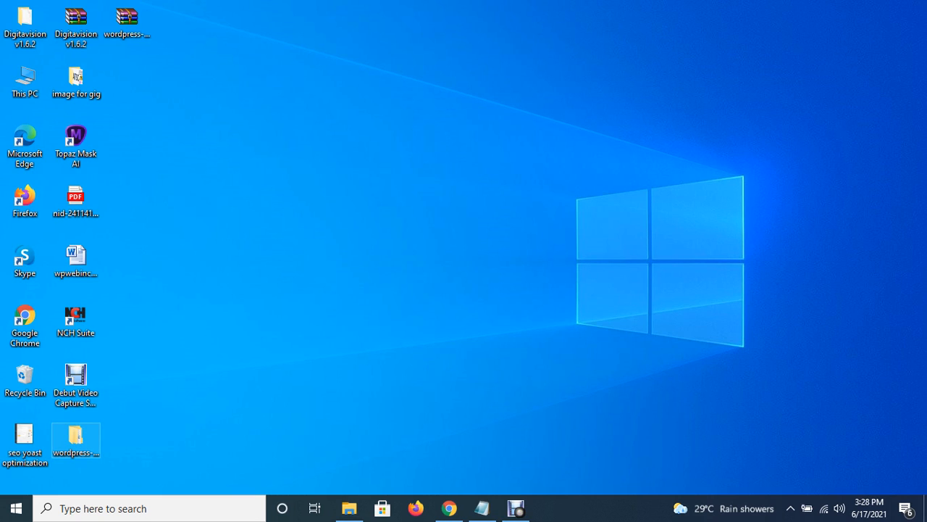
Open the extracted wordpress folder and select all 19 files and folders.
double_click(75, 439)
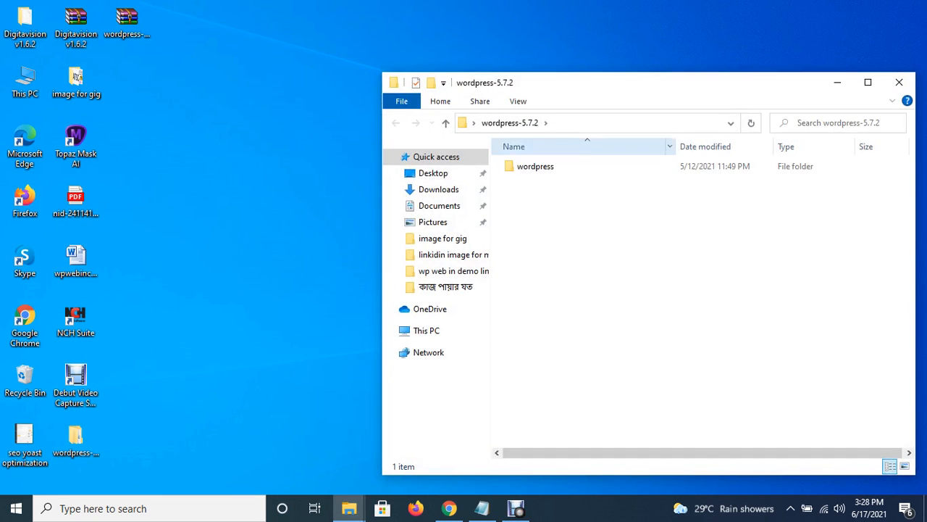
left_click_drag(580, 82, 417, 39)
left_click(377, 123)
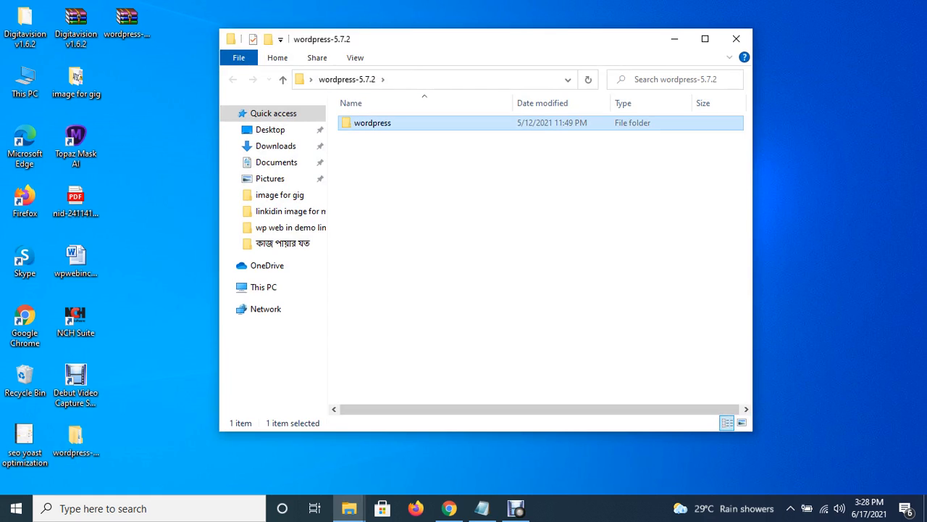
double_click(373, 124)
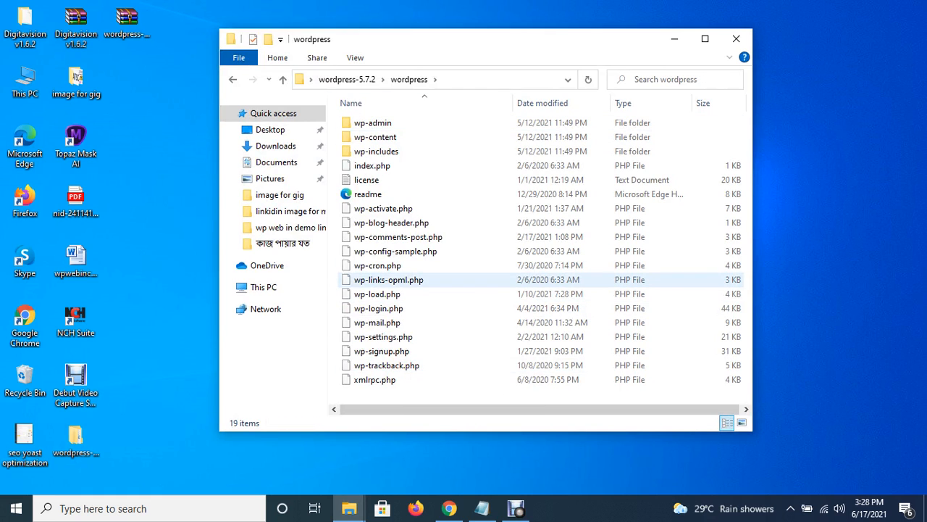
key("ctrl+a")
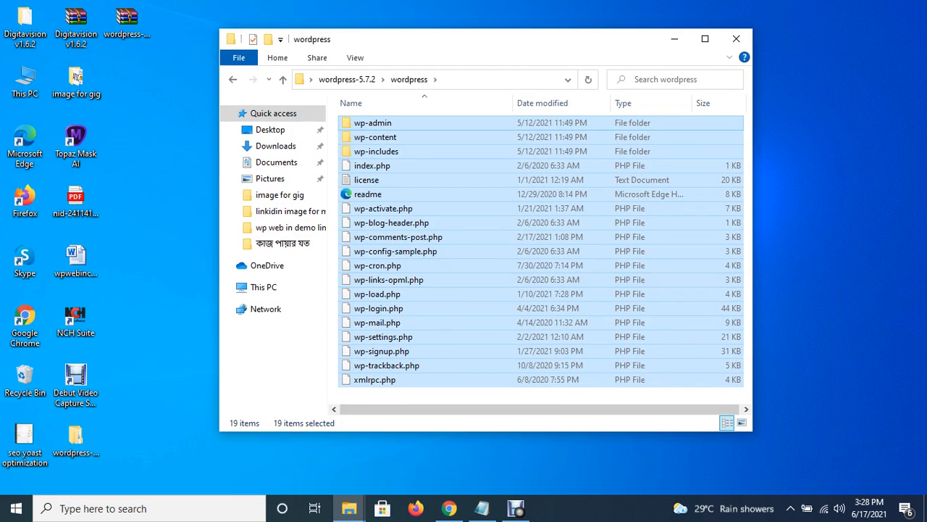
Paste the WordPress files into the empty Blog folder.
left_click(350, 507)
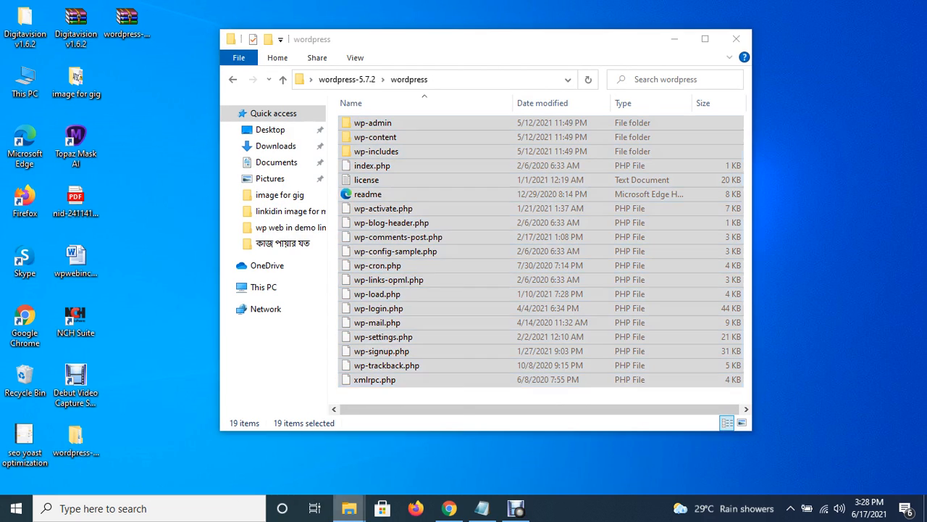
left_click(295, 446)
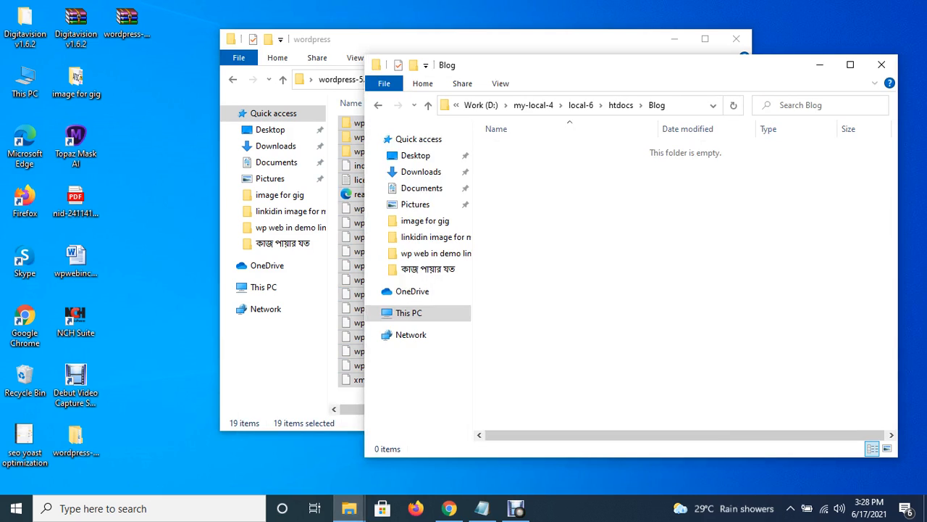
right_click(527, 216)
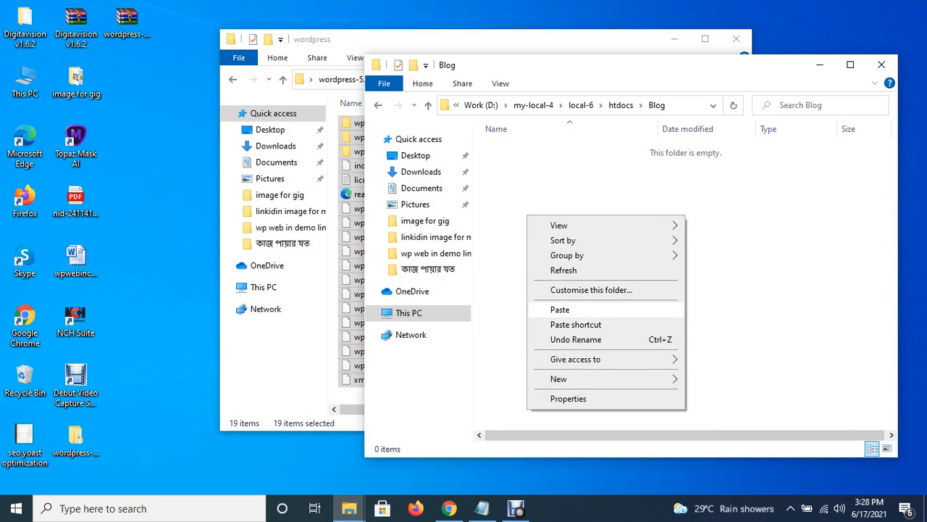
left_click(560, 309)
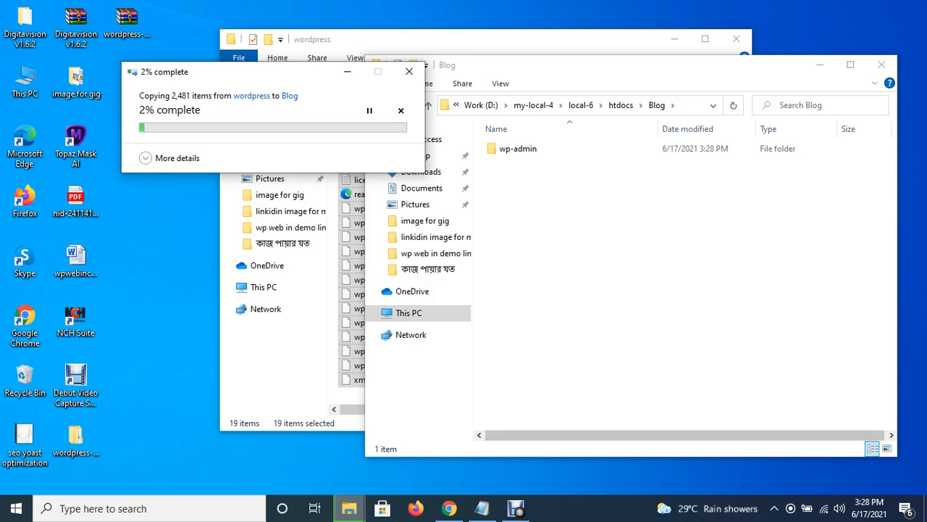
mouse_move(516, 508)
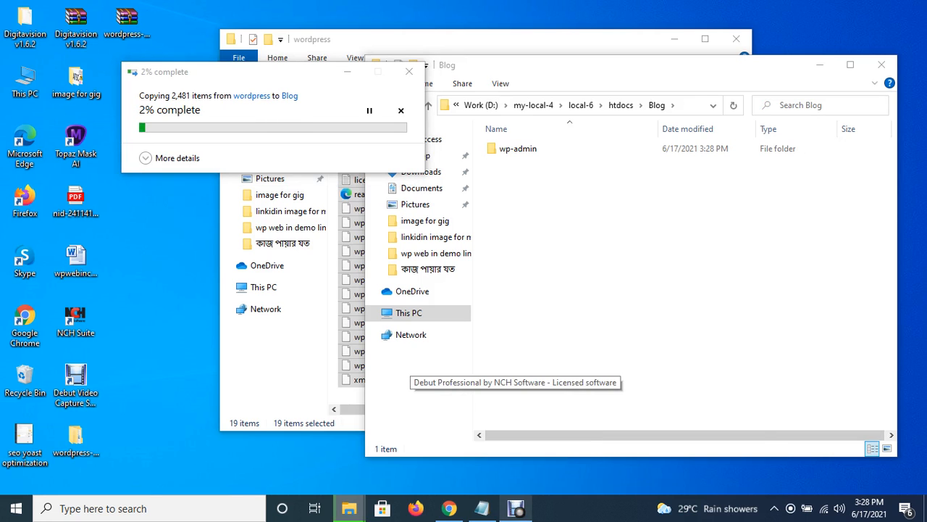
left_click(515, 446)
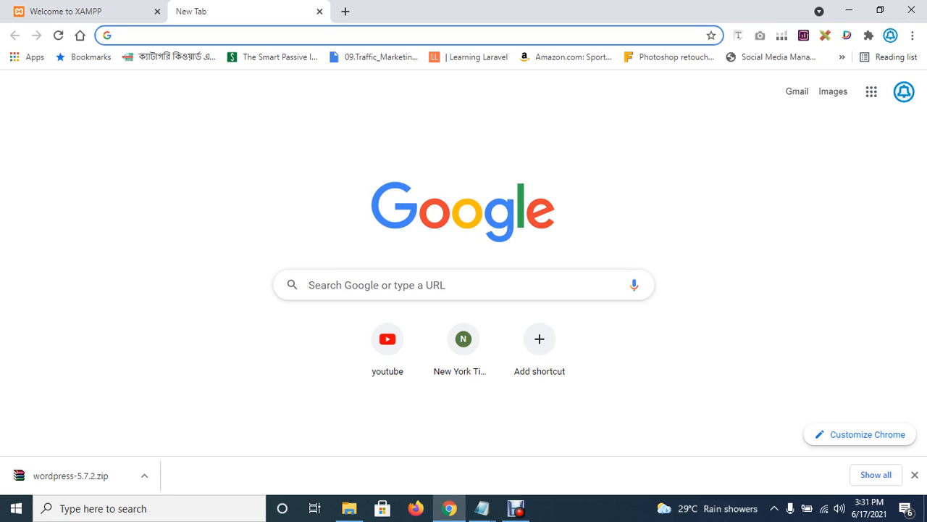
Check the copied files in Blog, then open localhost/Blog in a new Chrome tab.
left_click(349, 508)
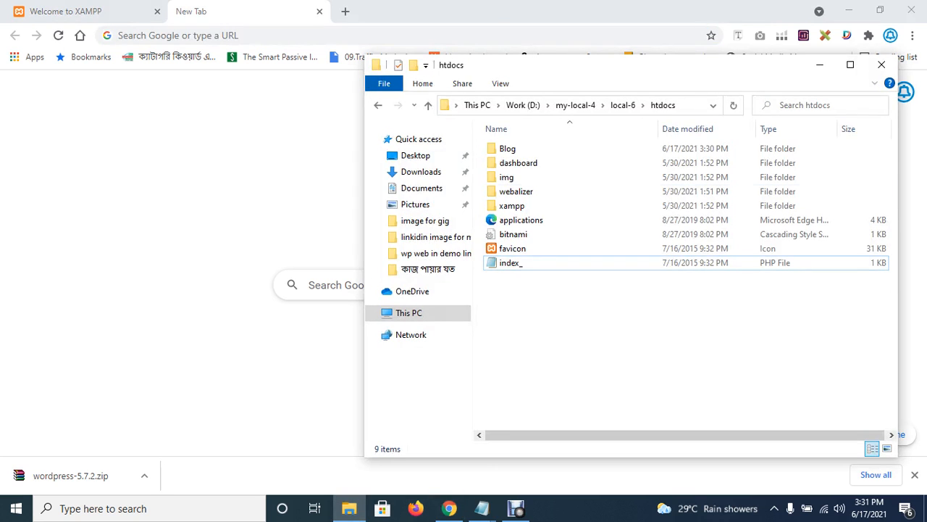
double_click(507, 149)
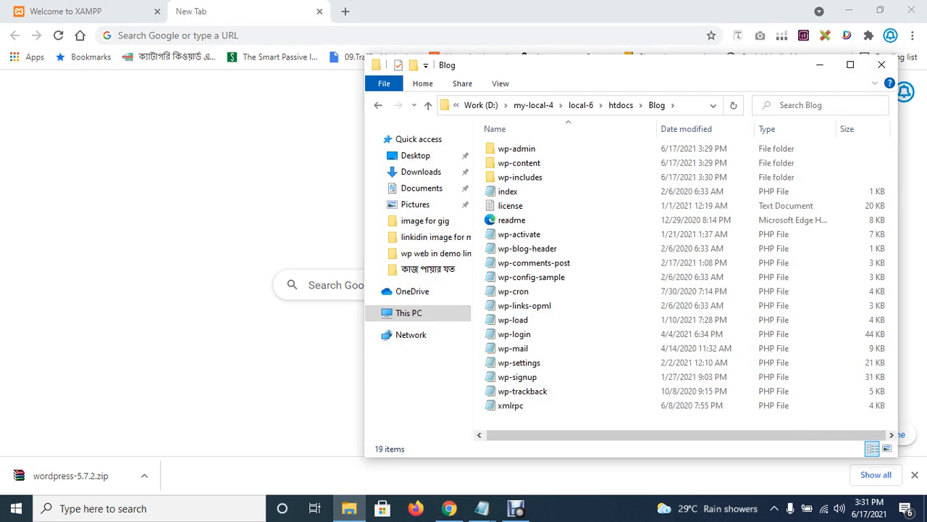
left_click(345, 11)
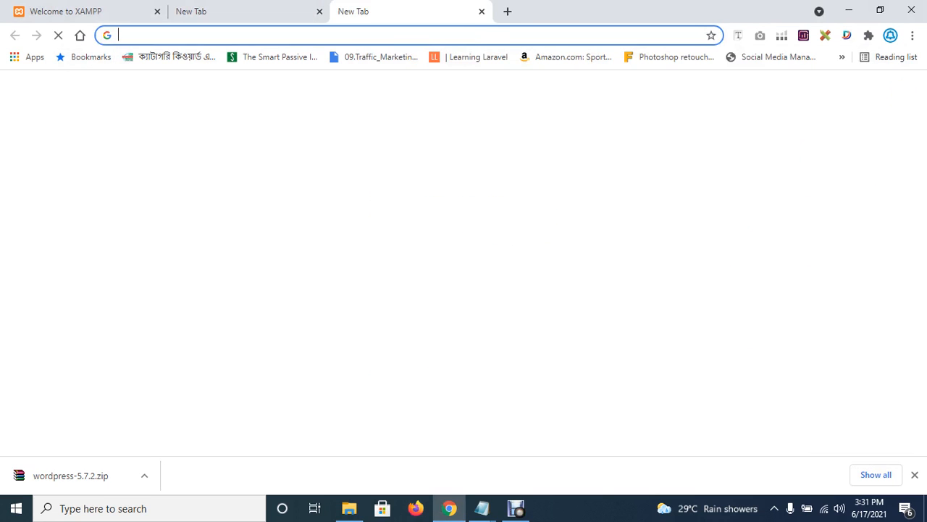
type("lo")
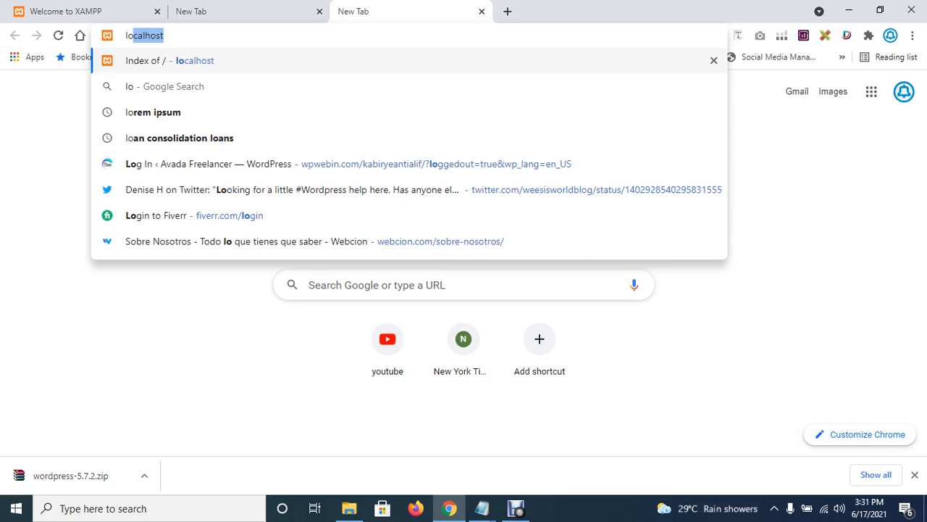
key("Return")
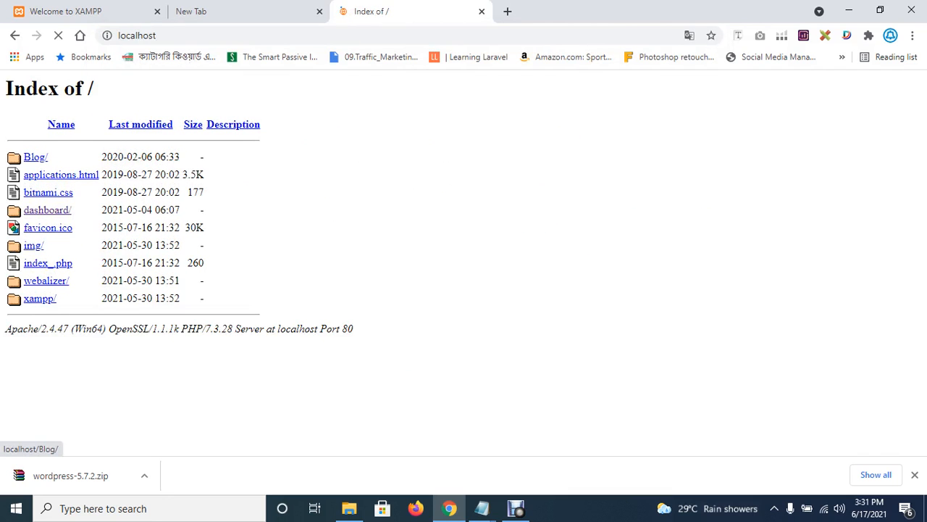
left_click(35, 157)
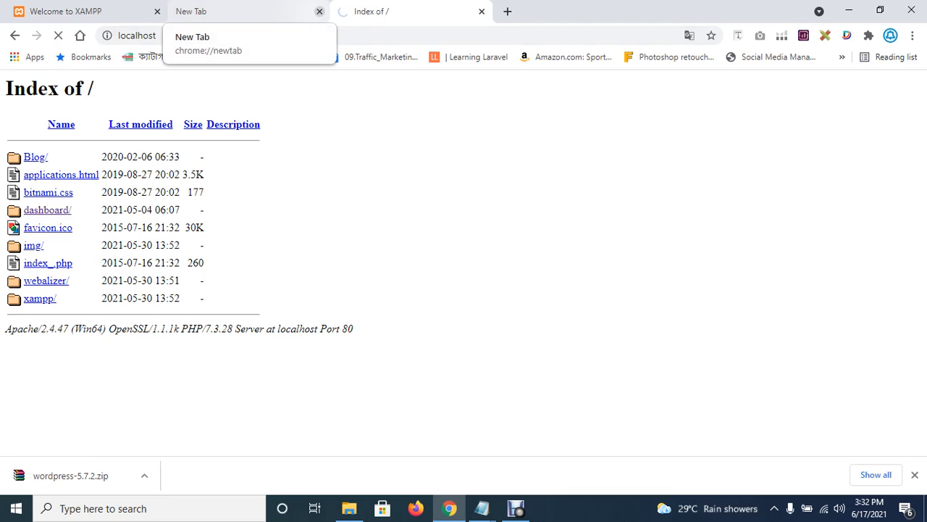
Close the extra empty tab and the Welcome to XAMPP tab.
left_click(320, 10)
left_click(72, 11)
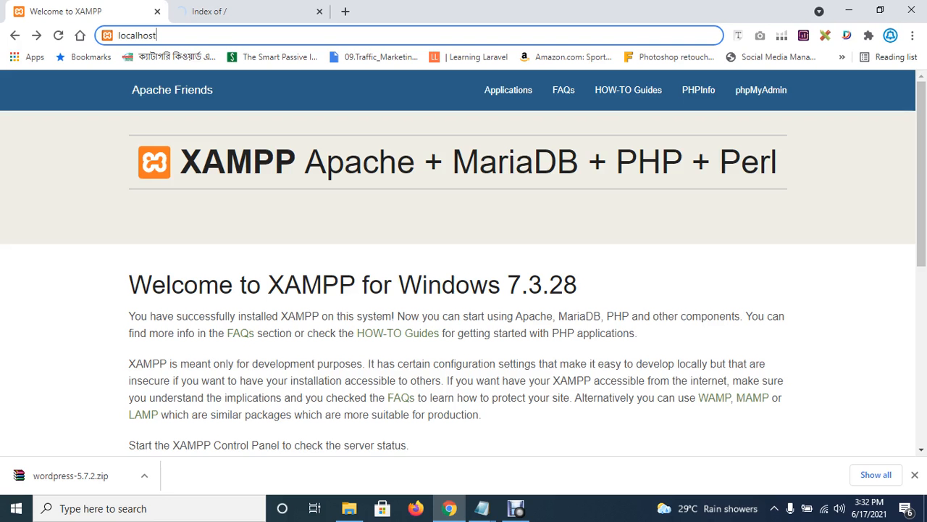
key("ctrl+Tab")
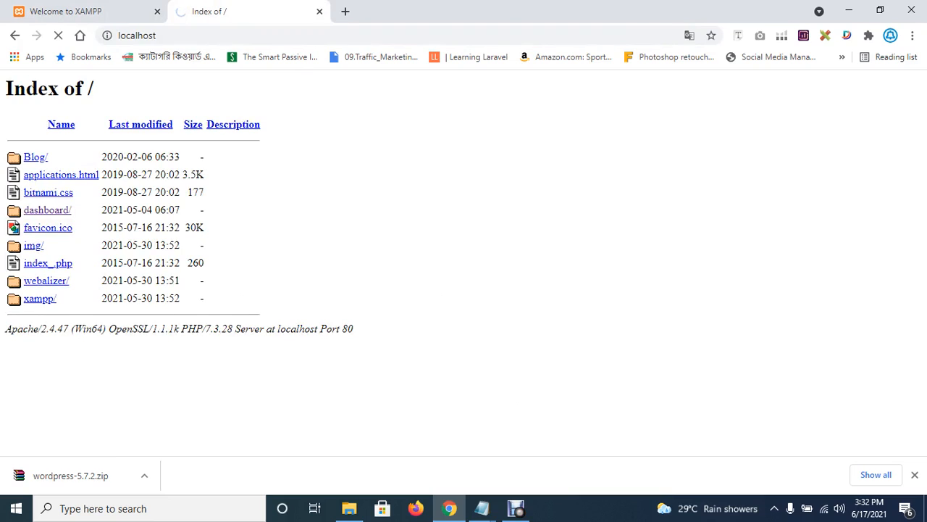
left_click(157, 11)
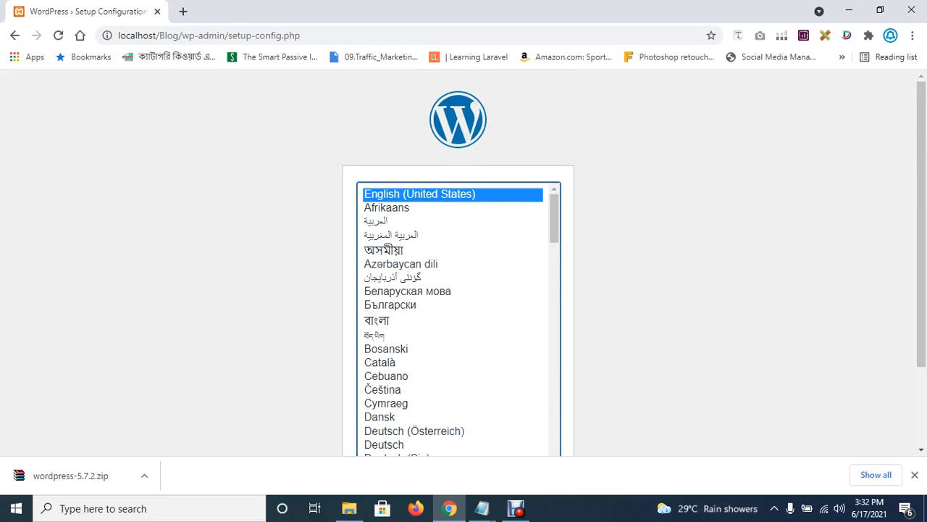
Delete the setup-config path from the address bar and open a blank tab beside the setup page.
scroll(464, 261, "down", 2)
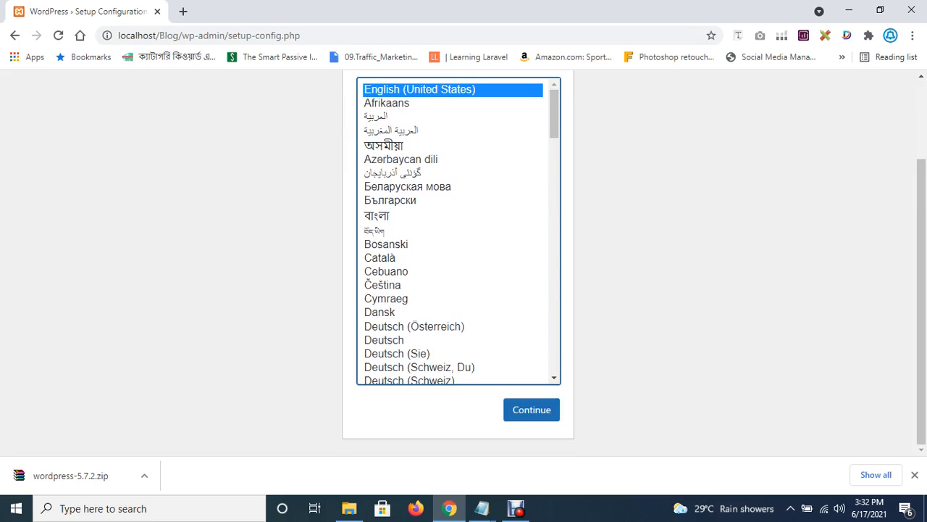
scroll(464, 261, "up", 2)
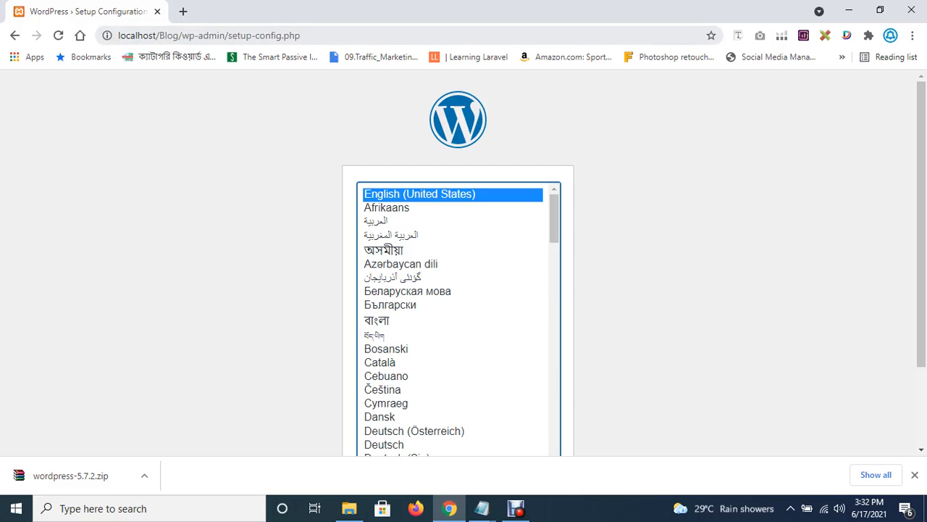
left_click_drag(182, 34, 300, 34)
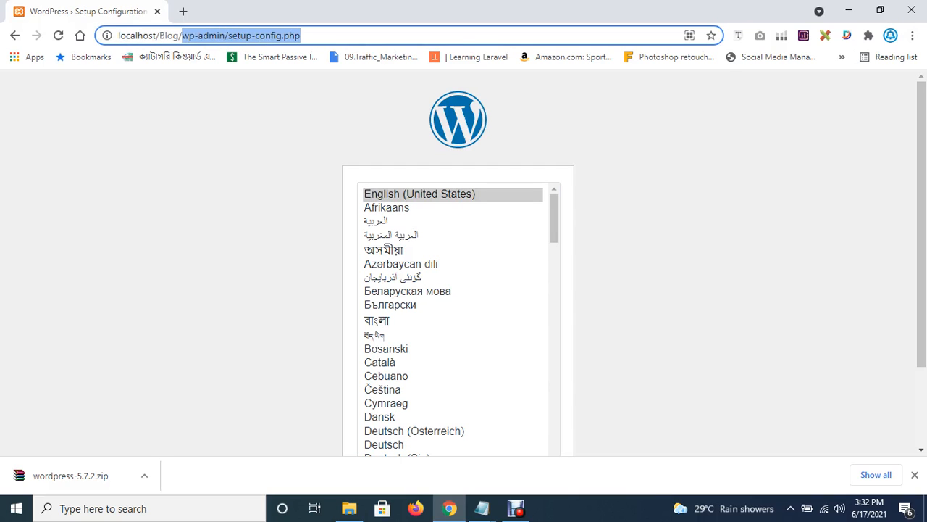
key("BackSpace")
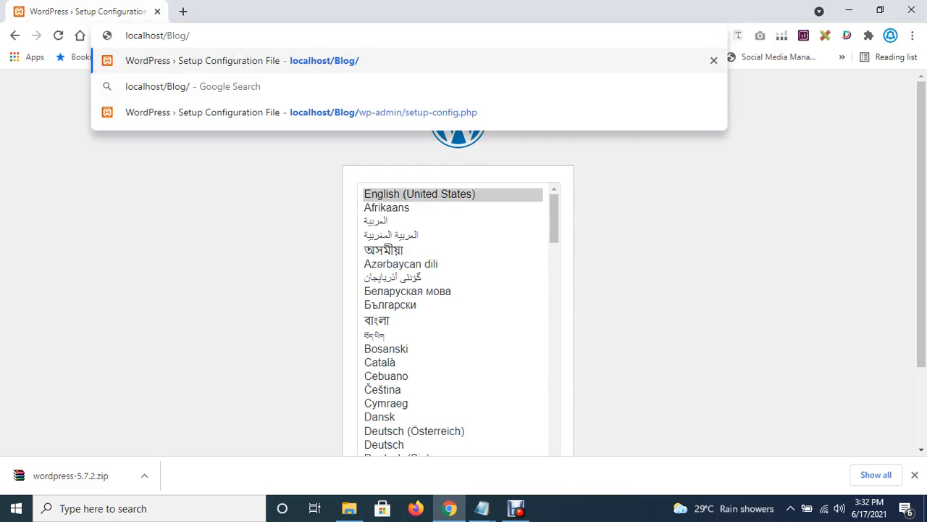
left_click(183, 12)
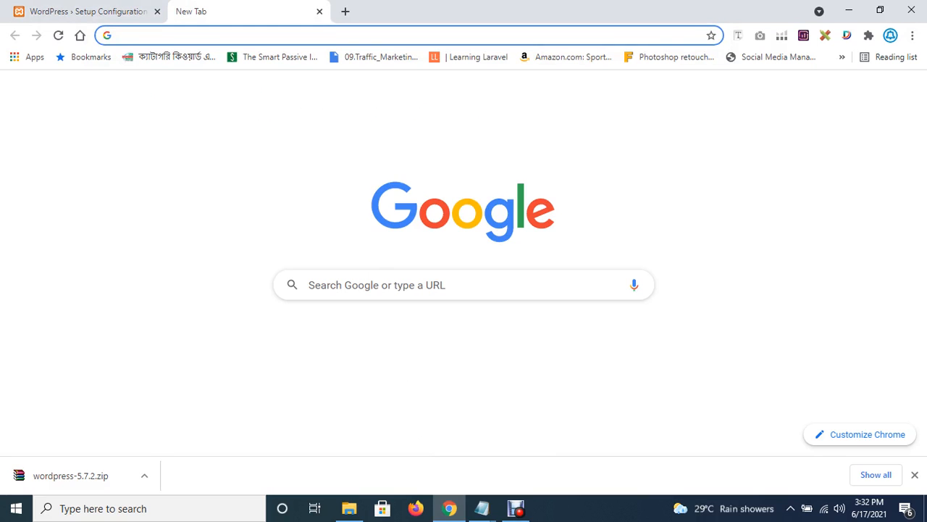
Load localhost/phpmyadmin to show the phpMyAdmin home with its database list.
type("local")
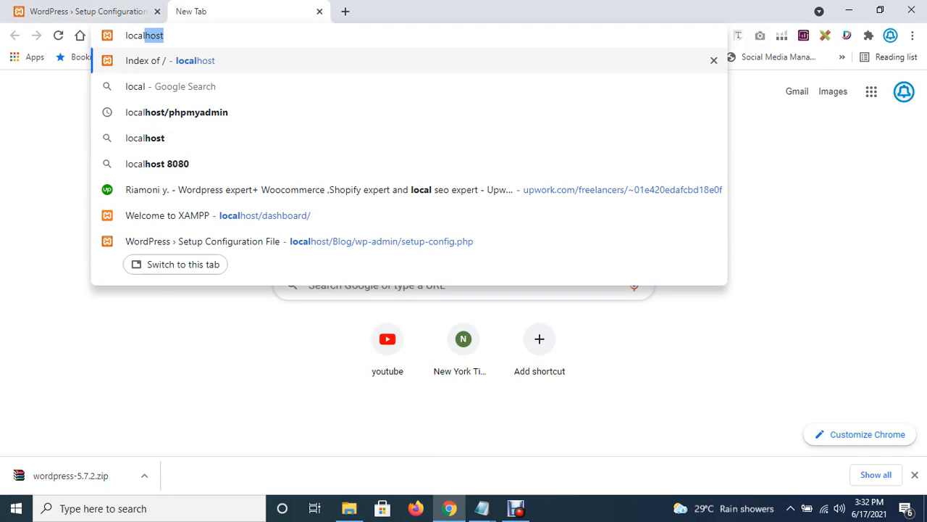
type("host")
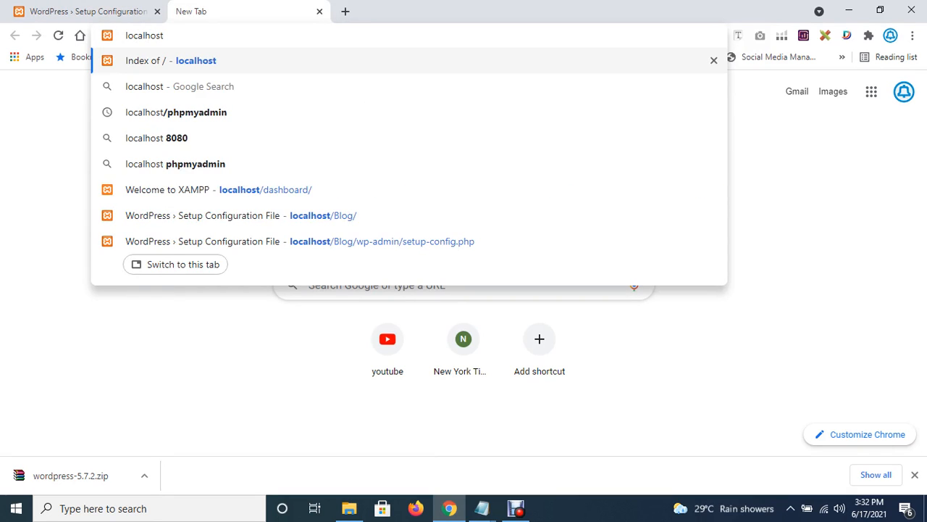
type("/php")
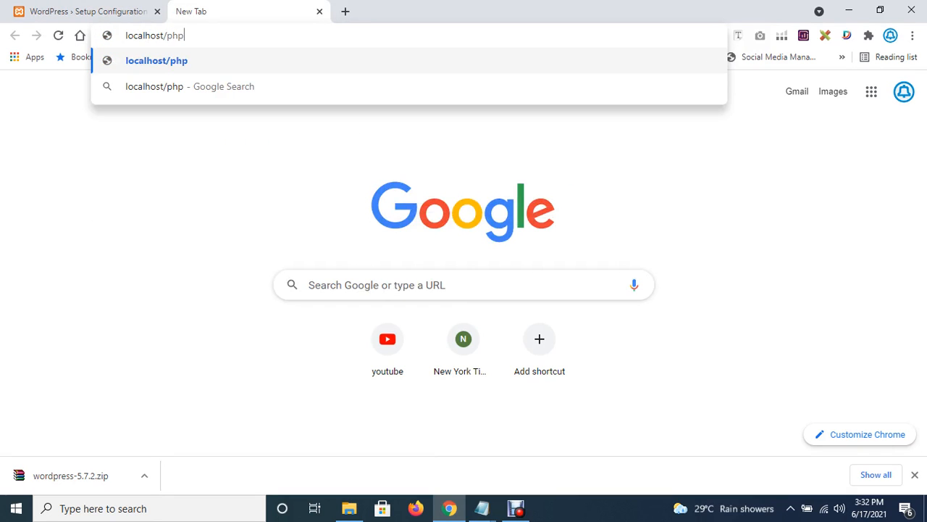
type("myadmin")
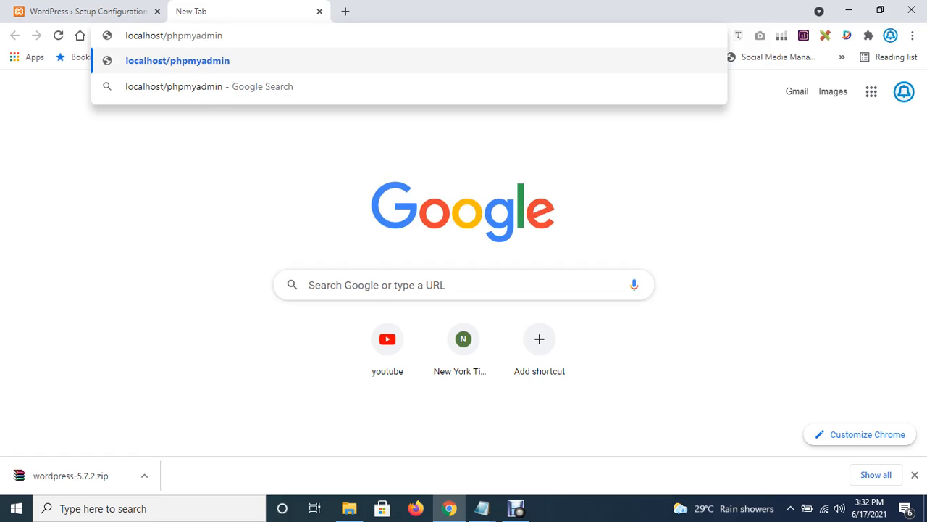
key("Return")
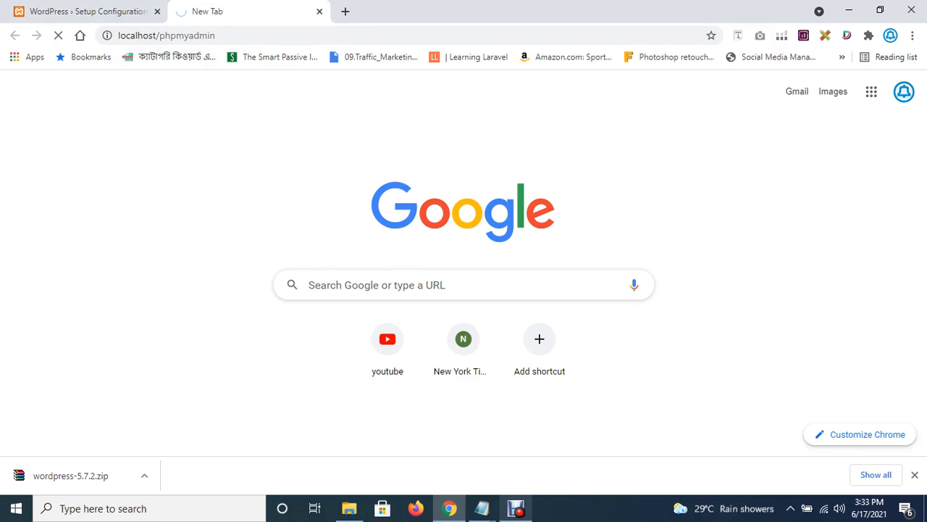
left_click(516, 508)
left_click(382, 397)
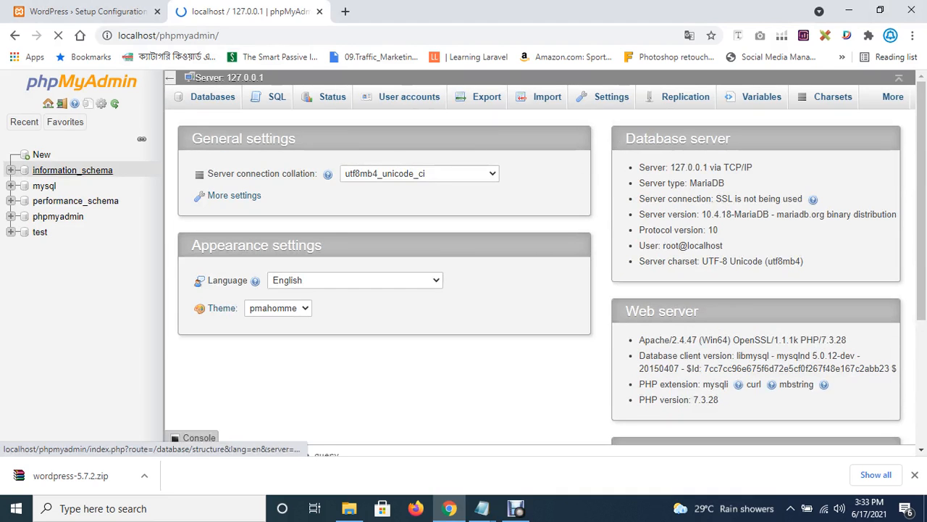
Start a new database and name it blog in lowercase.
left_click(37, 155)
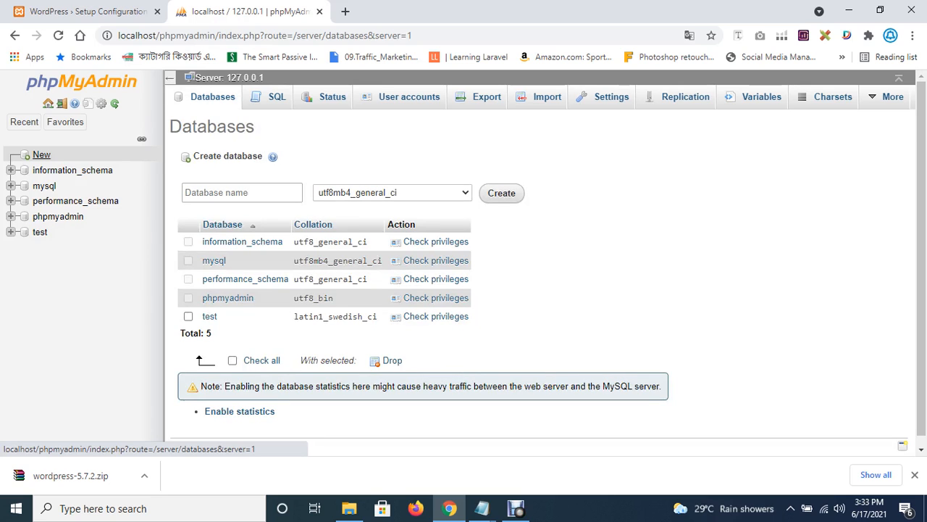
left_click(217, 192)
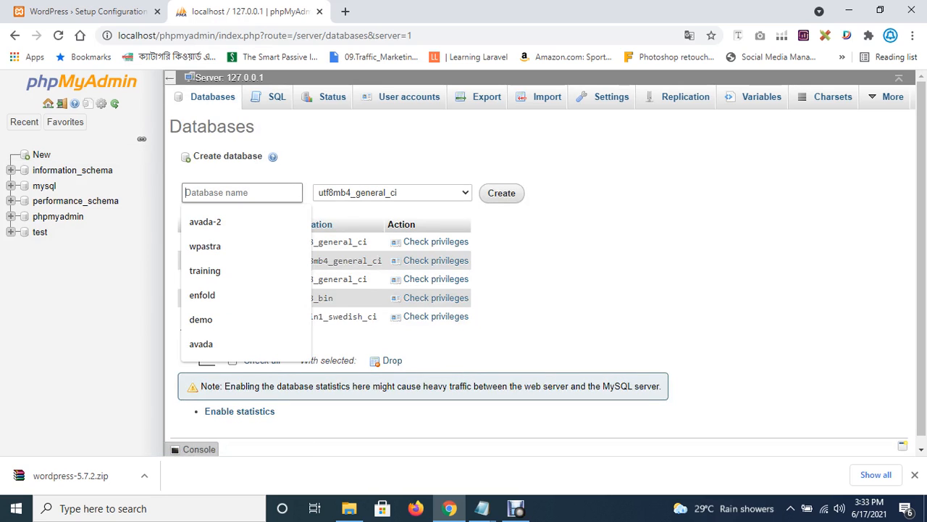
type("Blog")
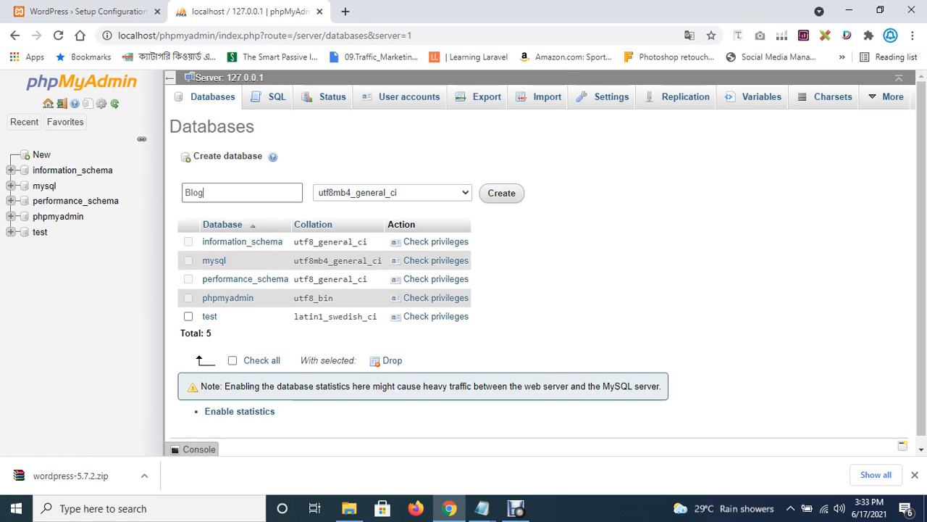
double_click(186, 193)
type("blog")
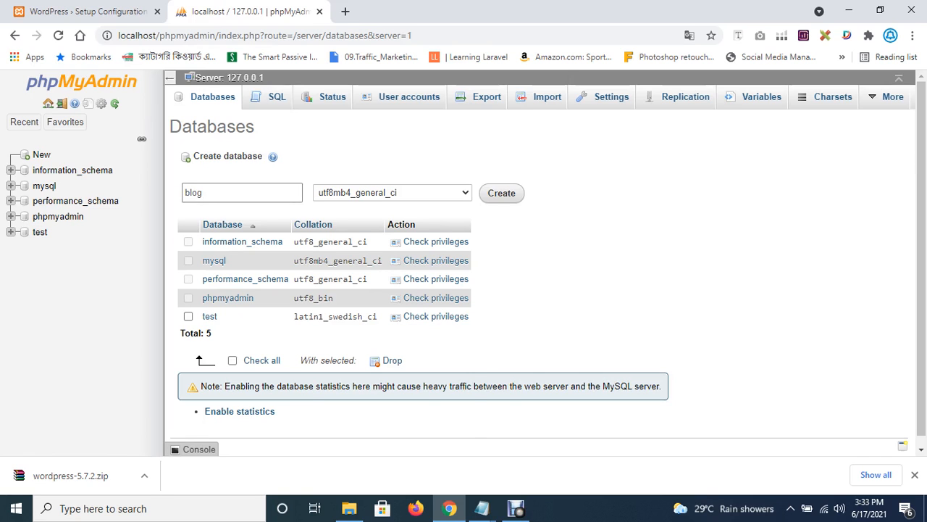
Choose utf8_general_ci as the collation and create the blog database.
left_click(392, 193)
scroll(392, 365, "down", 4)
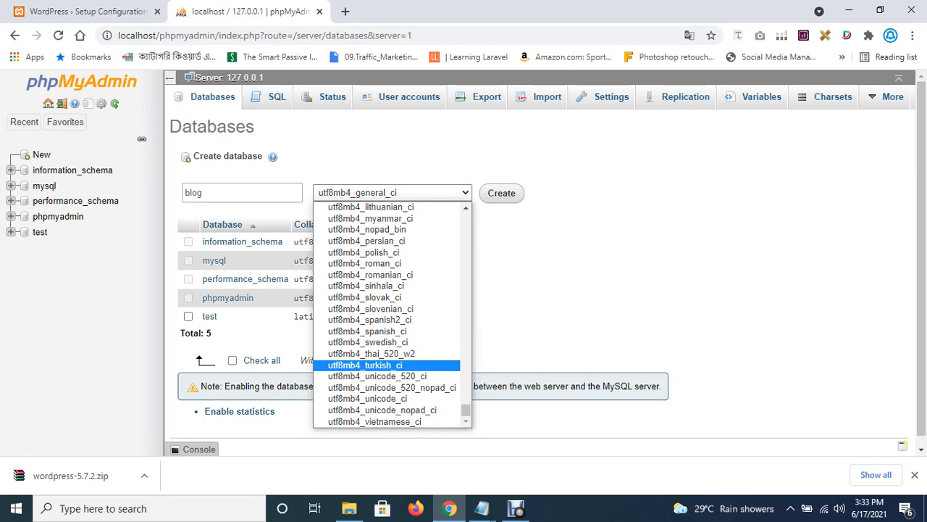
scroll(384, 388, "up", 4)
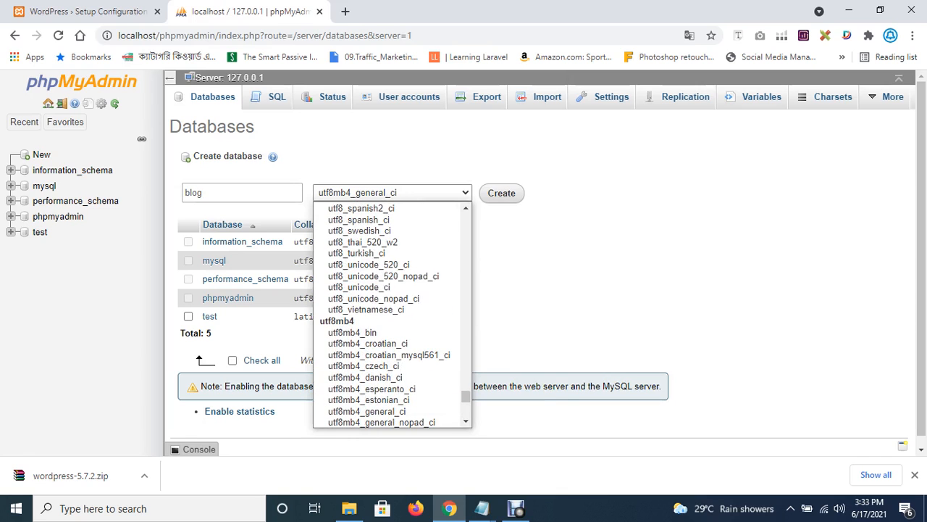
scroll(392, 315, "up", 3)
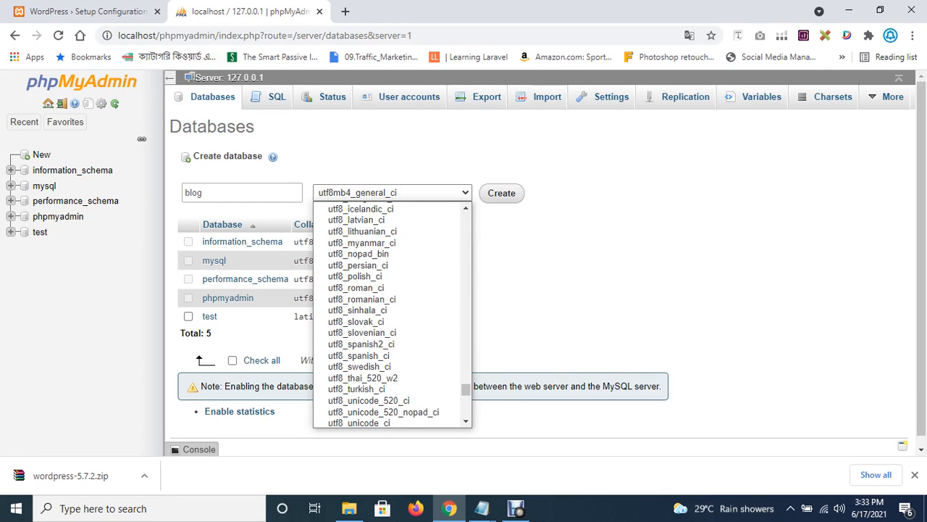
scroll(392, 315, "up", 3)
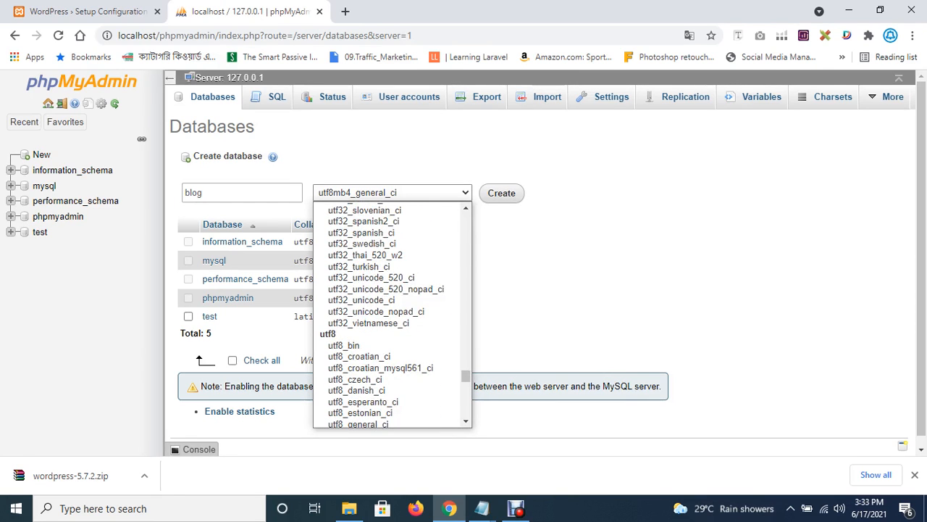
scroll(391, 377, "down", 4)
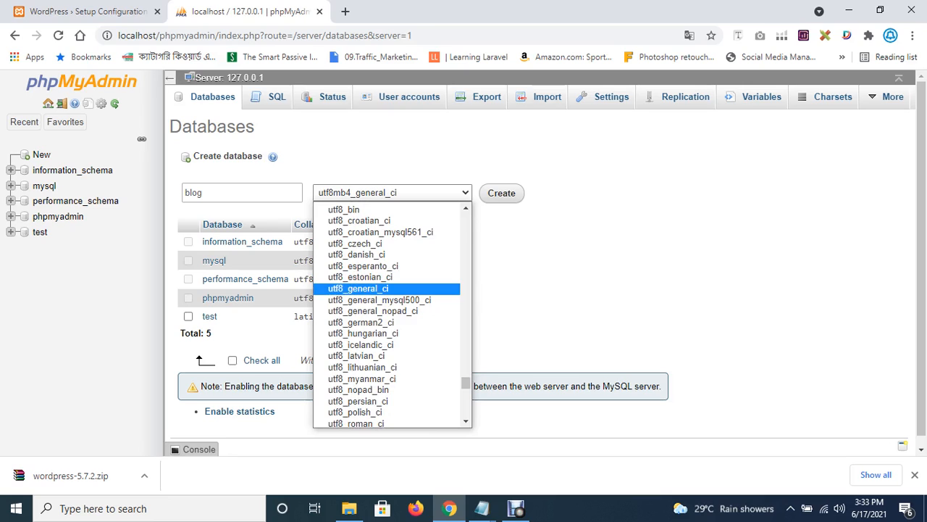
left_click(357, 288)
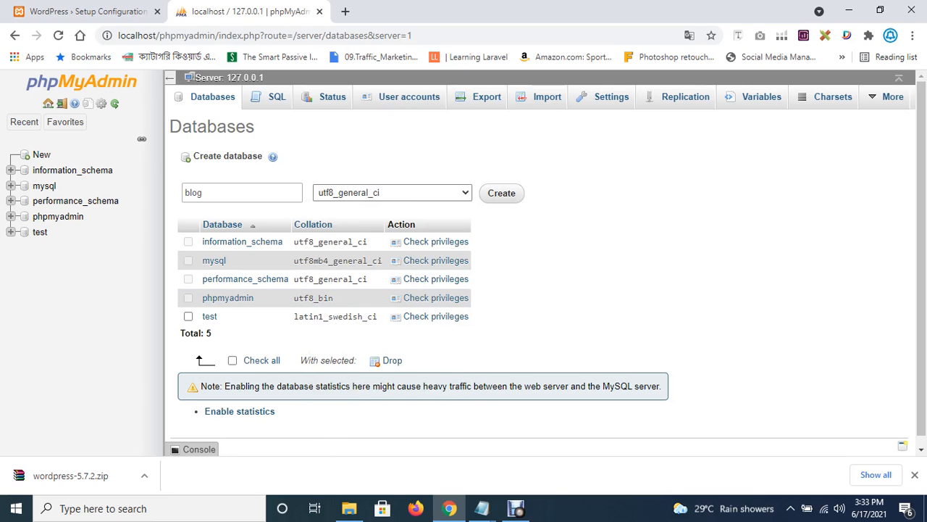
left_click(502, 192)
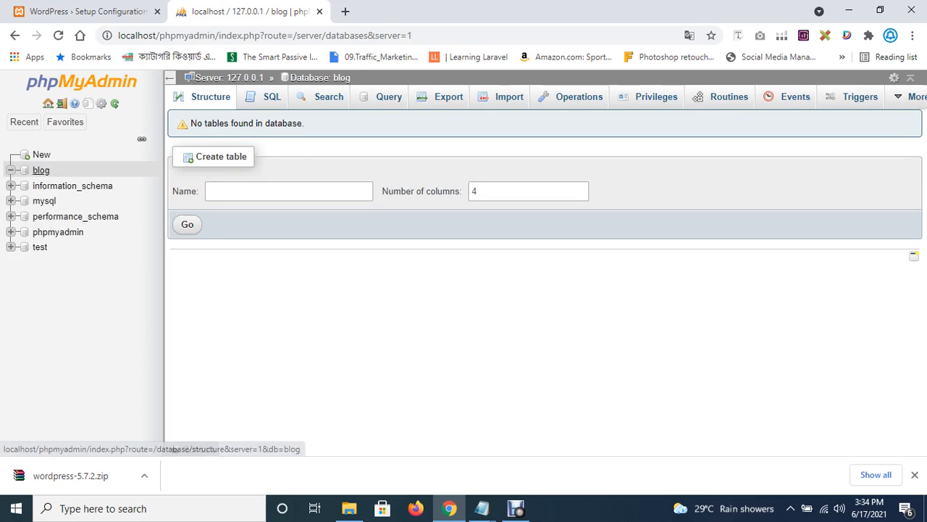
Go to the htdocs\Blog folder in a maximized File Explorer window.
left_click(350, 508)
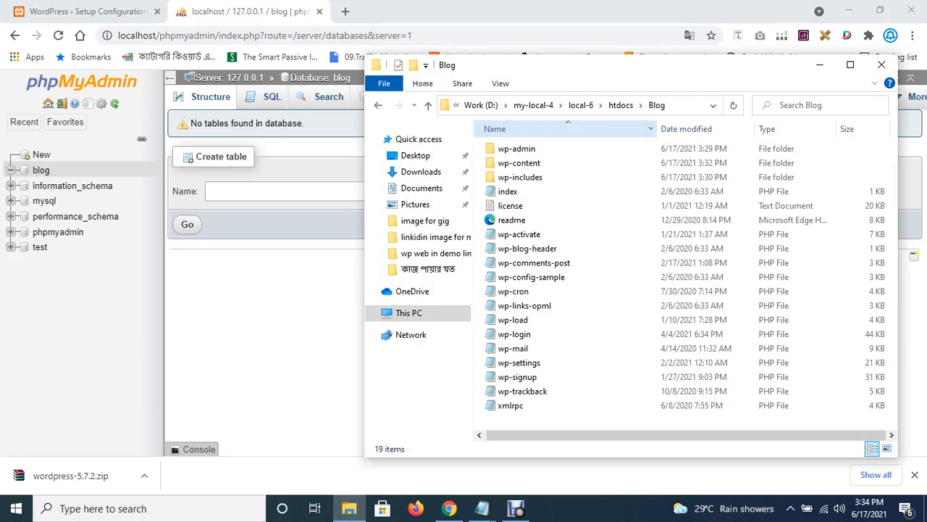
left_click(621, 105)
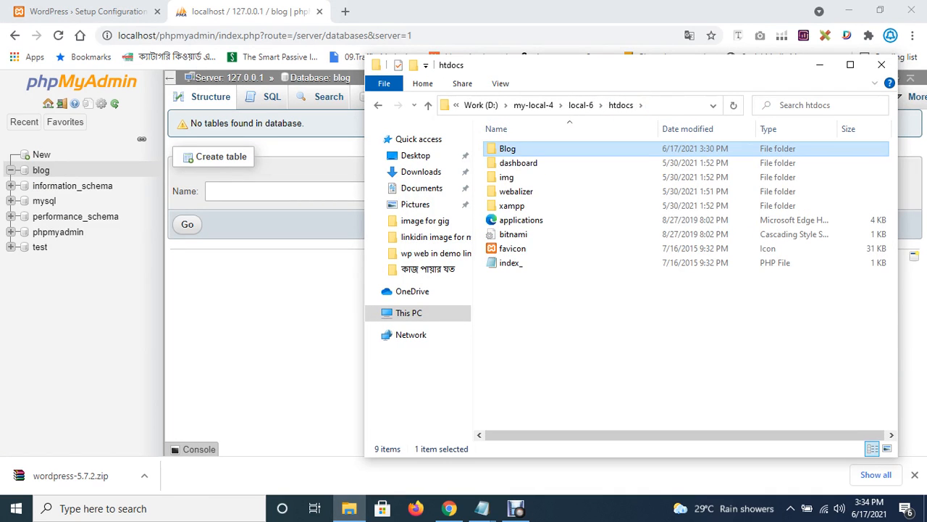
double_click(507, 148)
left_click(850, 65)
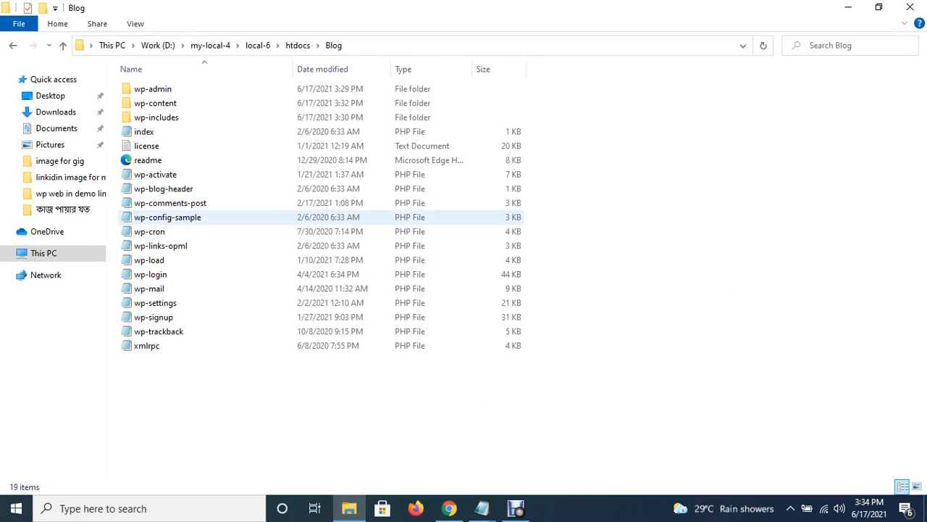
Copy wp-config-sample and paste a duplicate into the Blog folder.
left_click(168, 218)
right_click(161, 217)
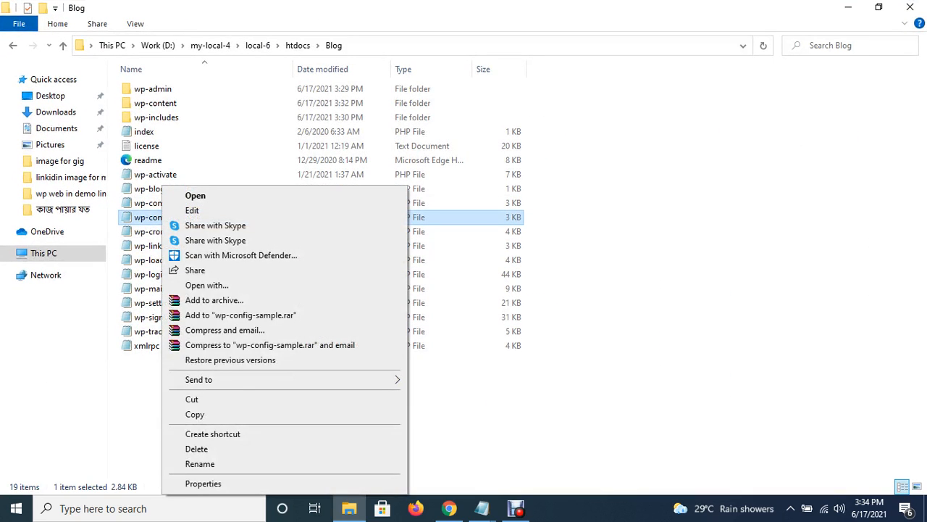
left_click(194, 413)
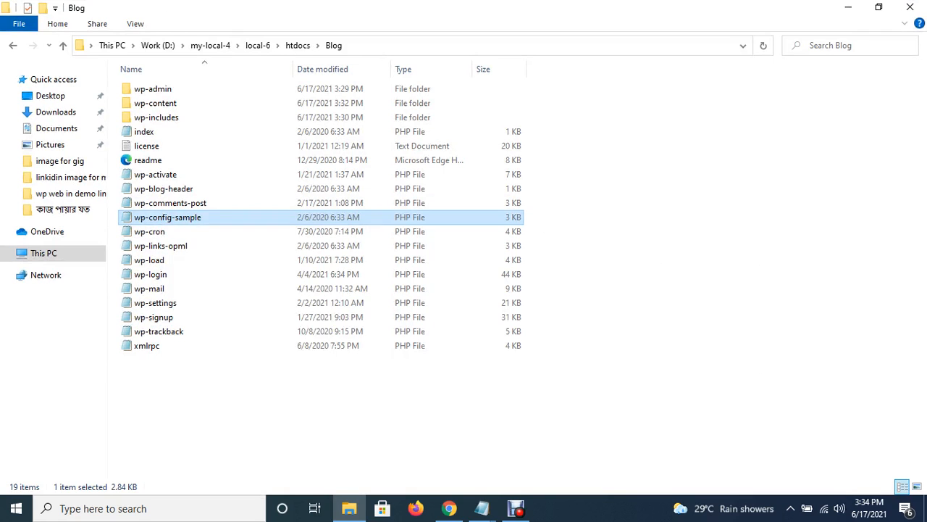
right_click(187, 212)
left_click(220, 305)
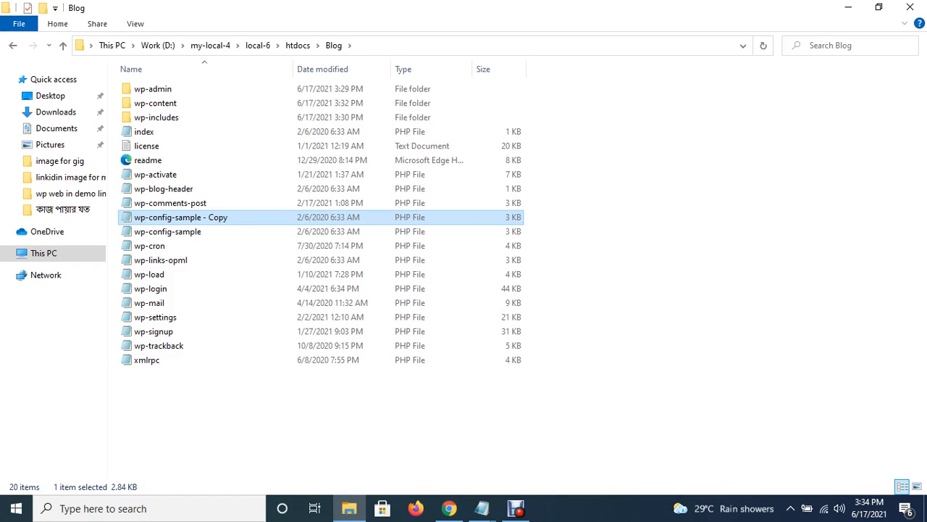
right_click(181, 232)
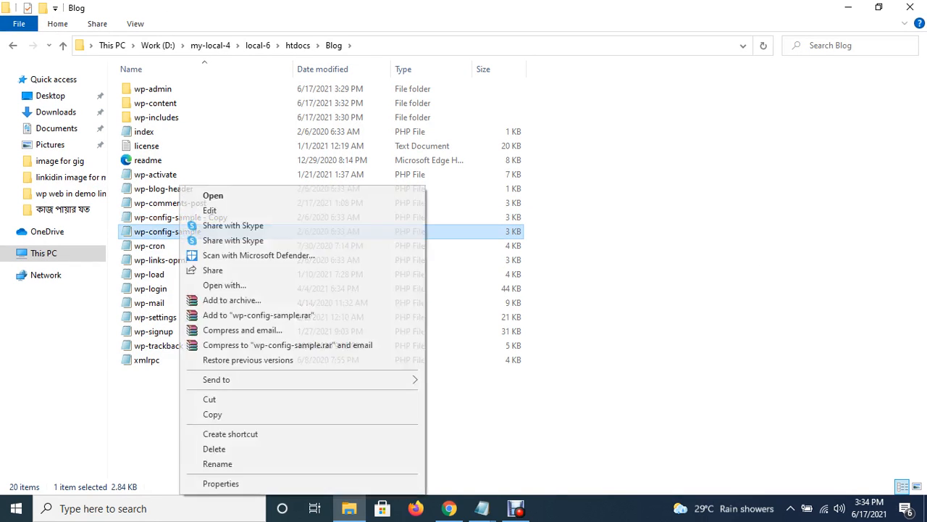
left_click(463, 428)
Rename the copy to wp-config and open it in Notepad.
right_click(181, 218)
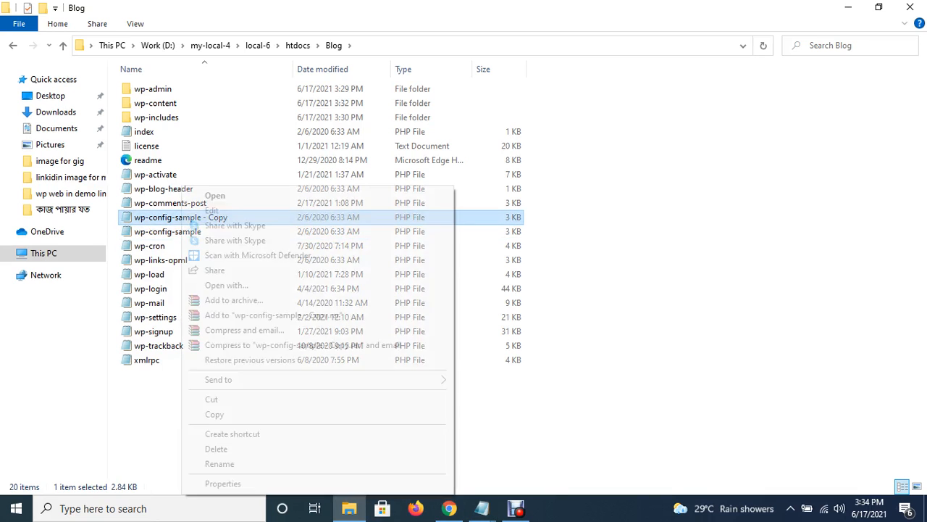
left_click(220, 463)
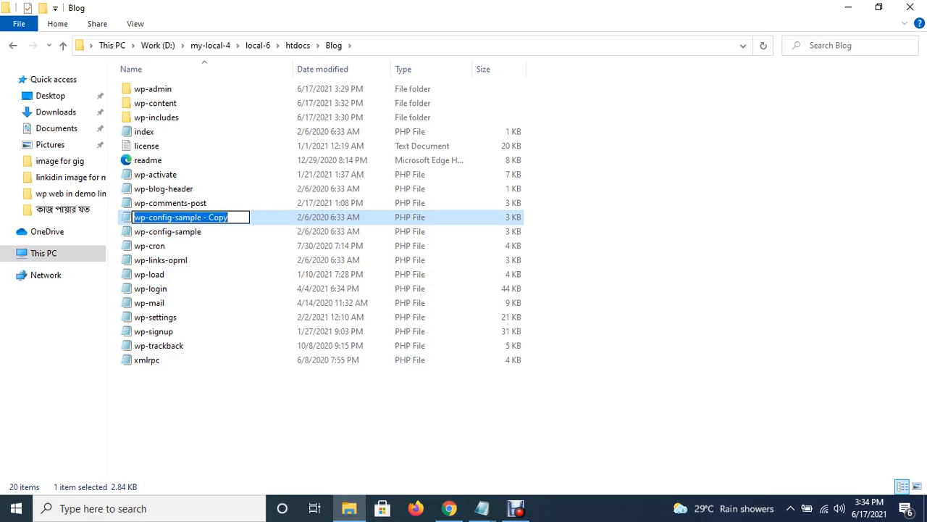
key("End")
left_click_drag(172, 217, 229, 218)
key("BackSpace")
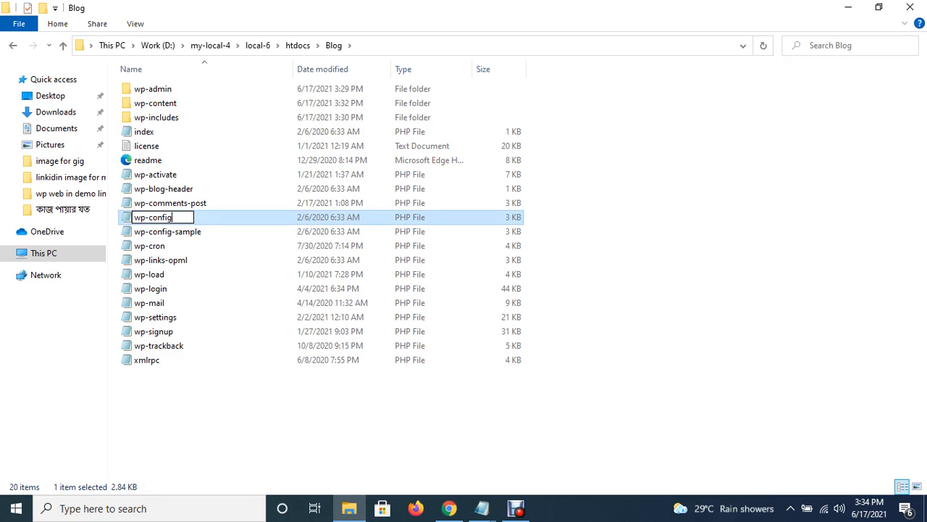
left_click(584, 333)
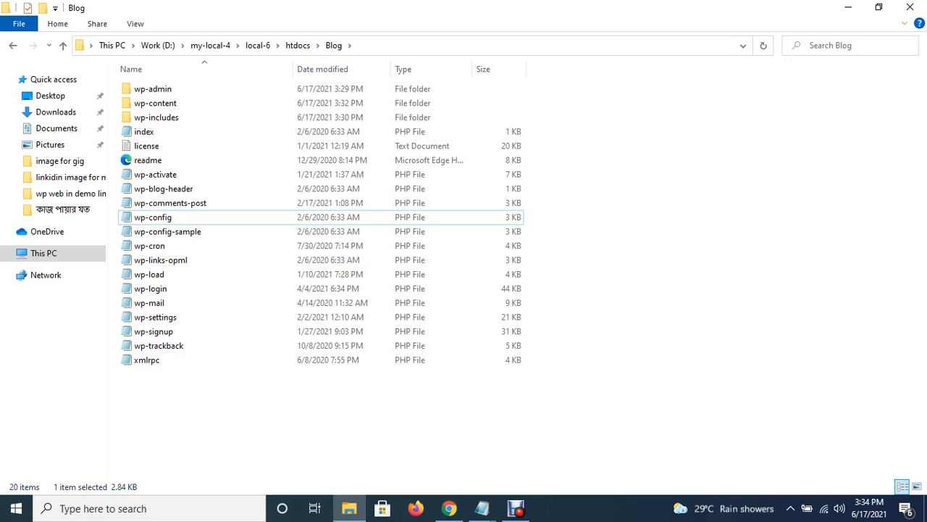
left_click(153, 217)
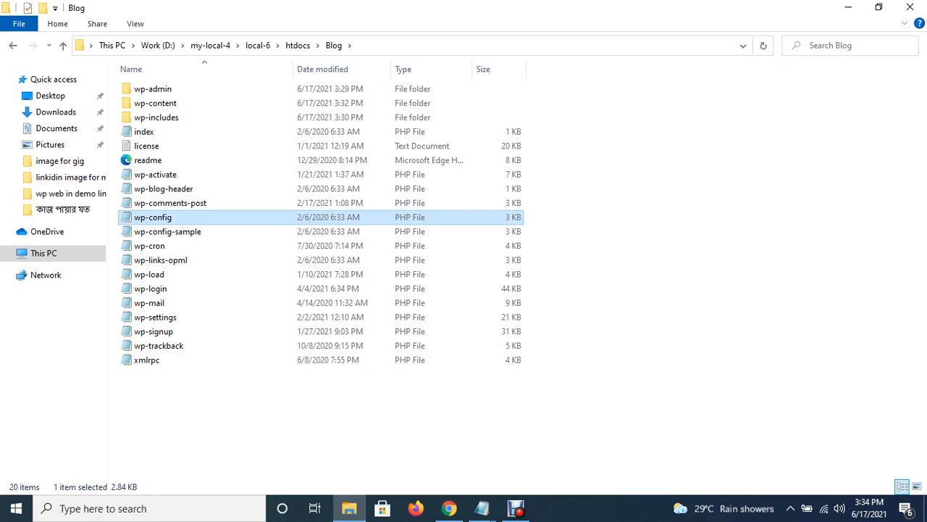
key("Return")
scroll(418, 237, "down", 3)
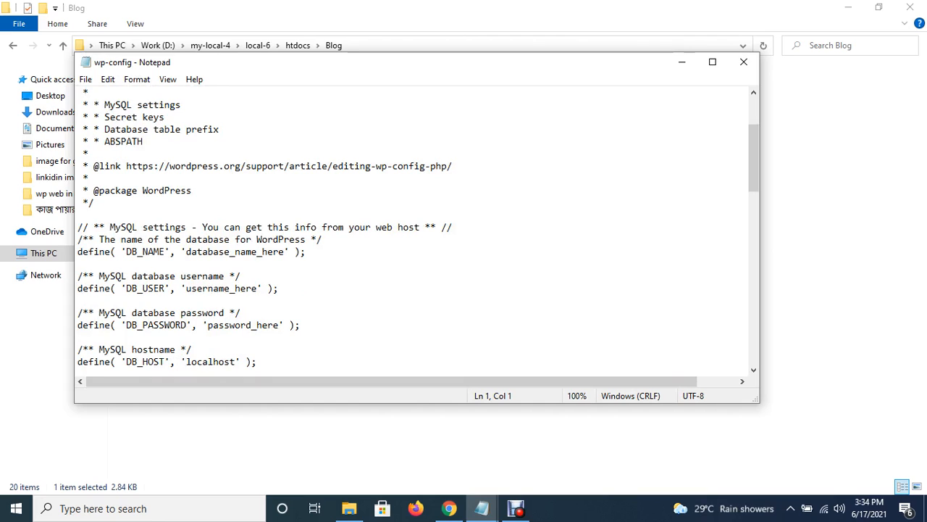
Replace the database_name_here placeholder with blog for DB_NAME.
left_click_drag(186, 252, 284, 251)
key("BackSpace")
type("blog")
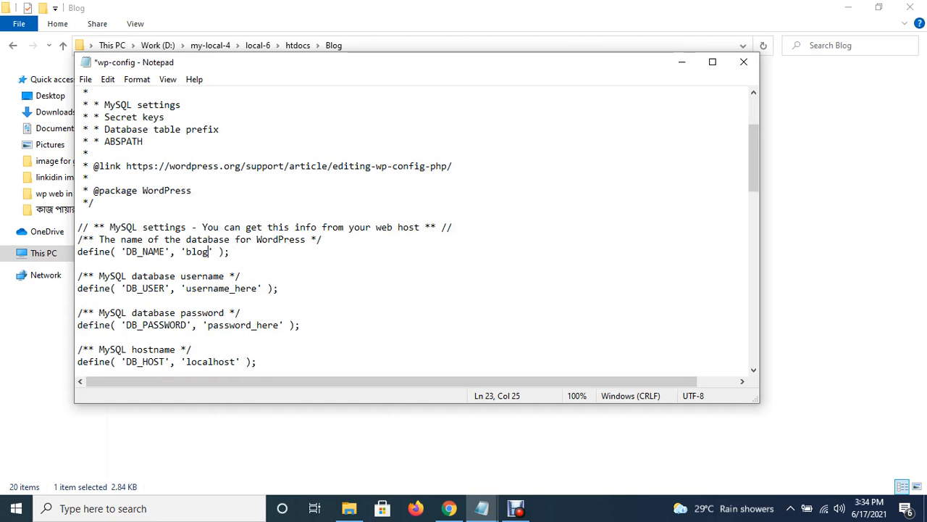
Delete the password_here placeholder so DB_PASSWORD is an empty string.
left_click(449, 507)
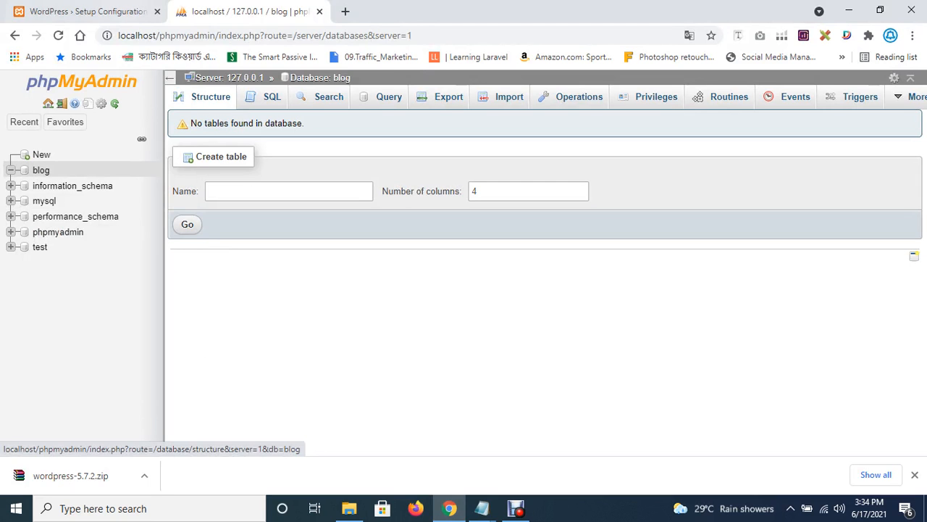
left_click(87, 10)
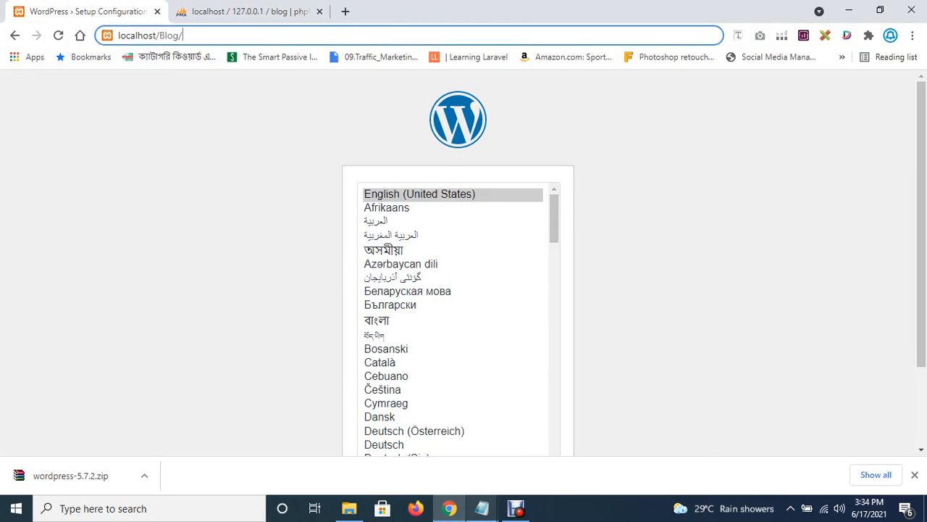
mouse_move(481, 508)
left_click(630, 446)
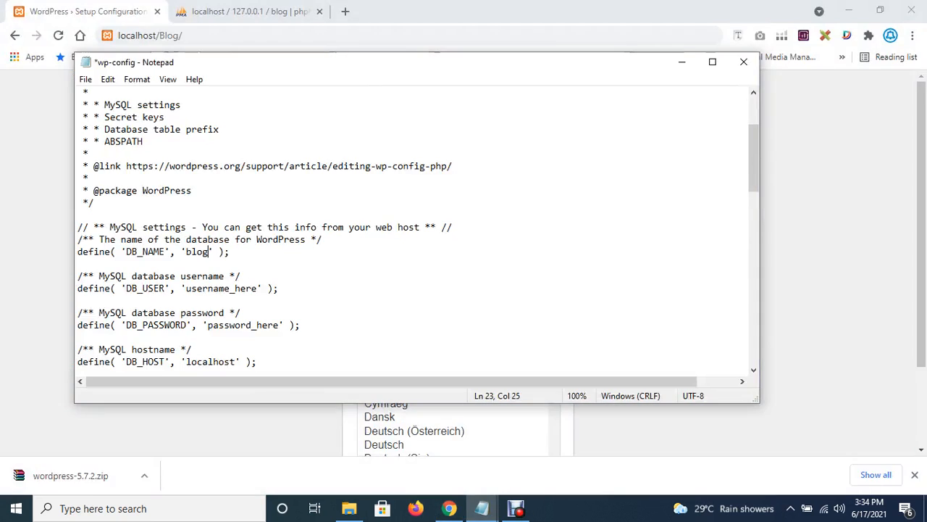
scroll(416, 232, "down", 1)
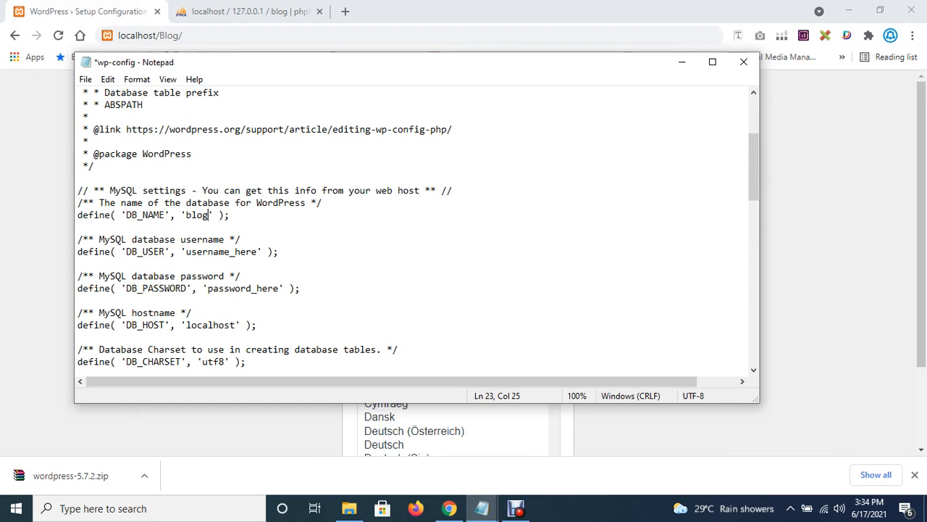
scroll(416, 232, "down", 1)
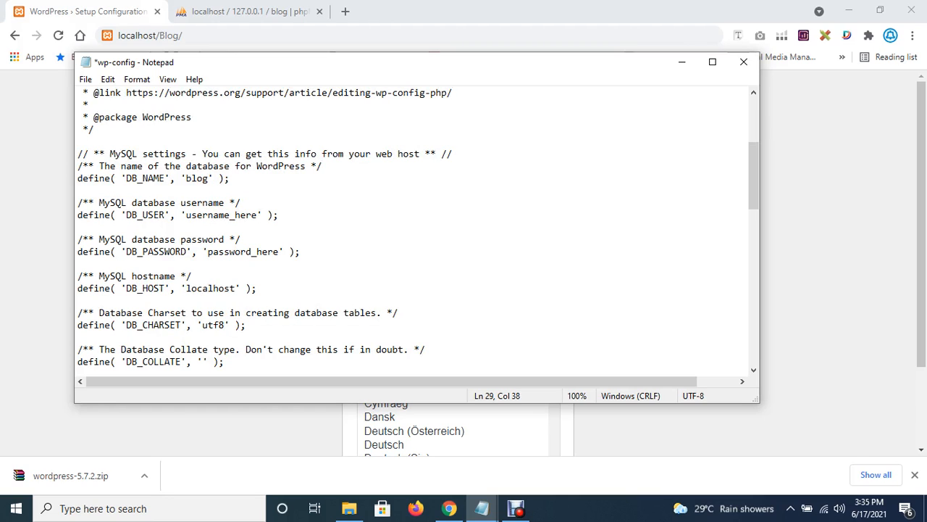
key("BackSpace")
key("BackSpace")
key("BackSpace")
key("BackSpace")
key("BackSpace")
key("BackSpace")
key("BackSpace")
key("BackSpace")
key("BackSpace")
key("BackSpace")
key("BackSpace")
key("BackSpace")
key("BackSpace")
key("BackSpace")
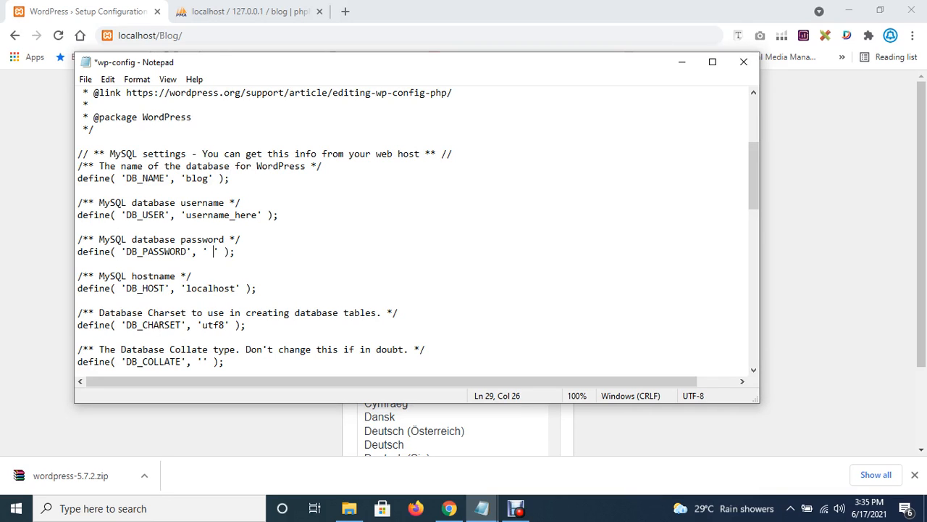
key("BackSpace")
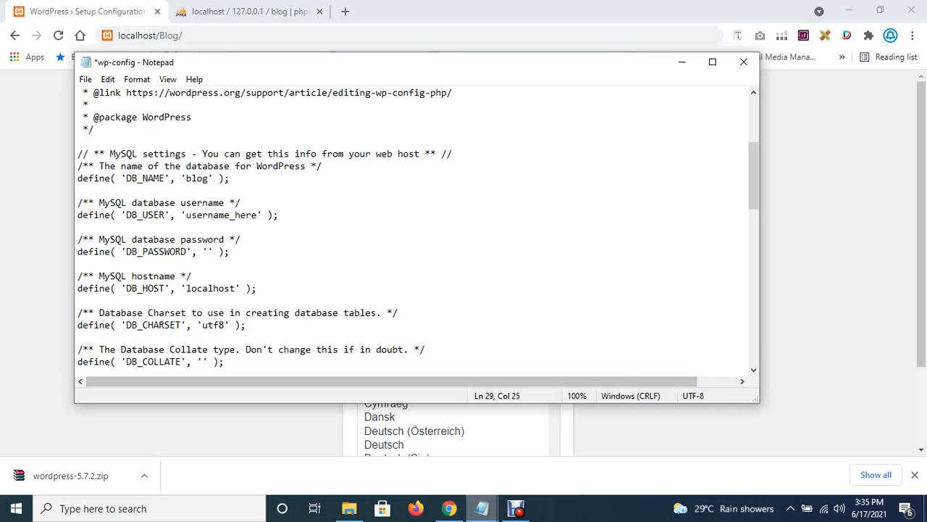
left_click(481, 508)
In the unsaved wp-config, replace username_here with root for DB_USER.
left_click(482, 453)
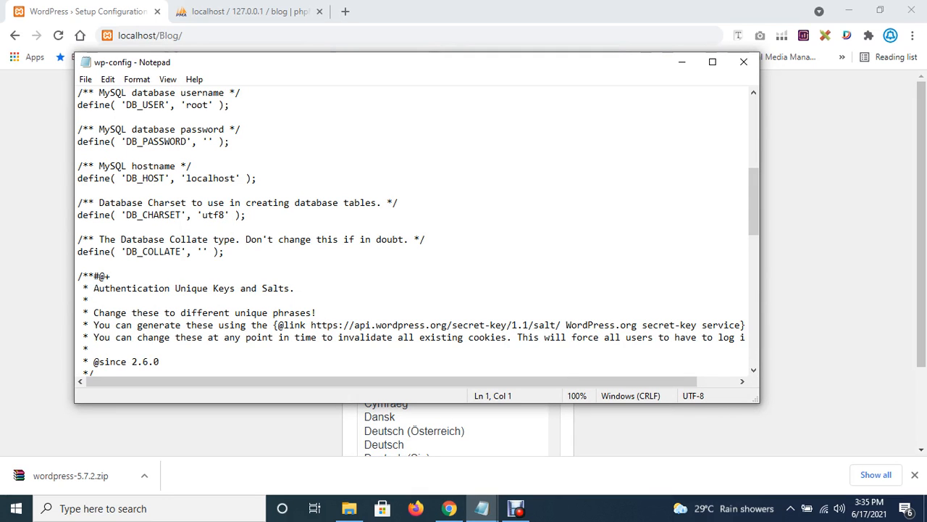
left_click(449, 508)
mouse_move(481, 508)
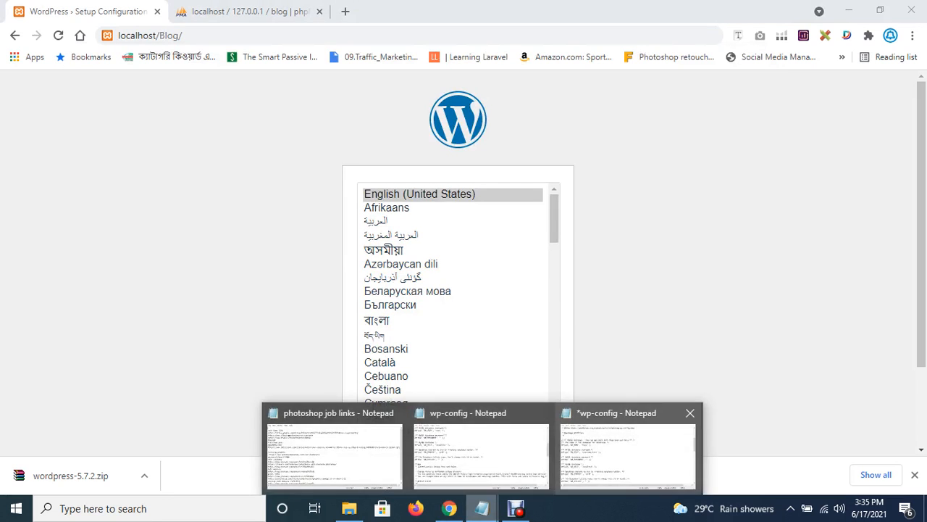
left_click(628, 449)
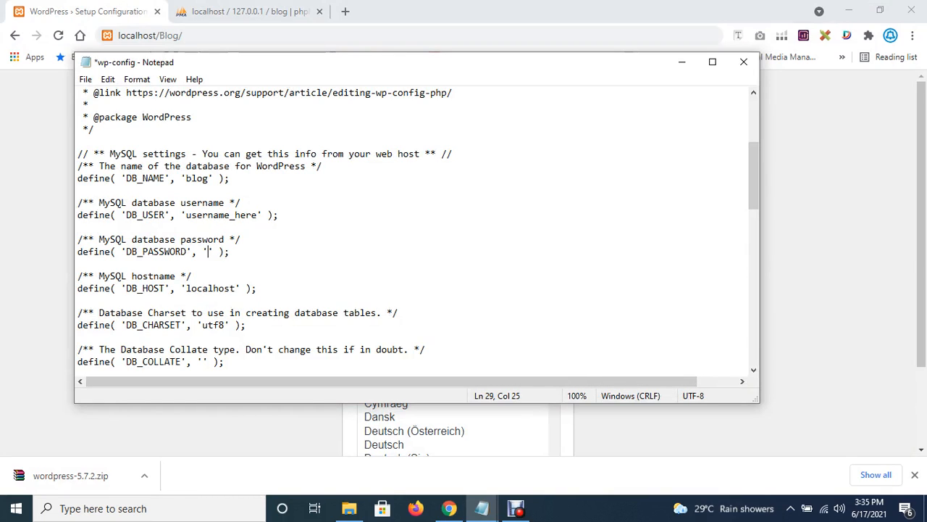
left_click(258, 215)
key("BackSpace")
key("BackSpace")
key("BackSpace")
key("BackSpace")
key("BackSpace")
key("BackSpace")
key("BackSpace")
key("BackSpace")
key("BackSpace")
key("BackSpace")
key("BackSpace")
key("BackSpace")
key("BackSpace")
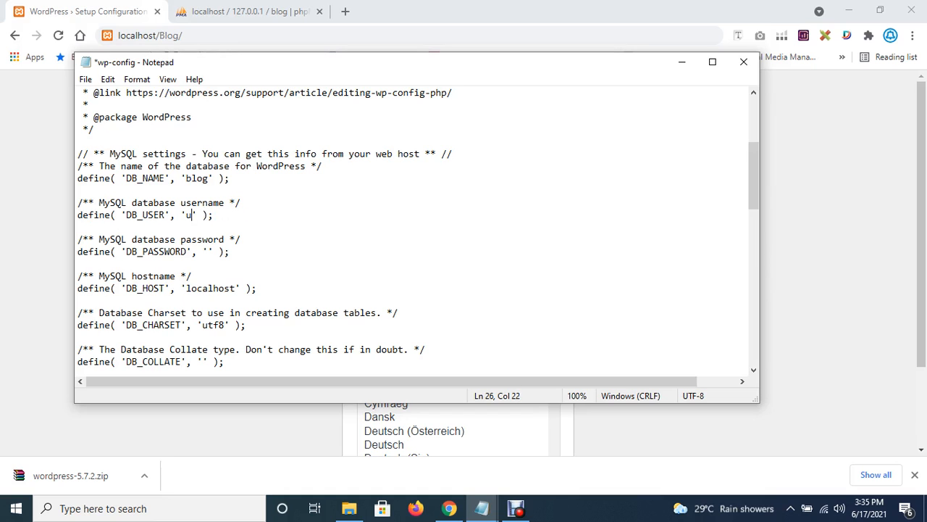
type("root")
Copy the api.wordpress.org secret-key generator URL from the file's comments.
scroll(413, 232, "down", 3)
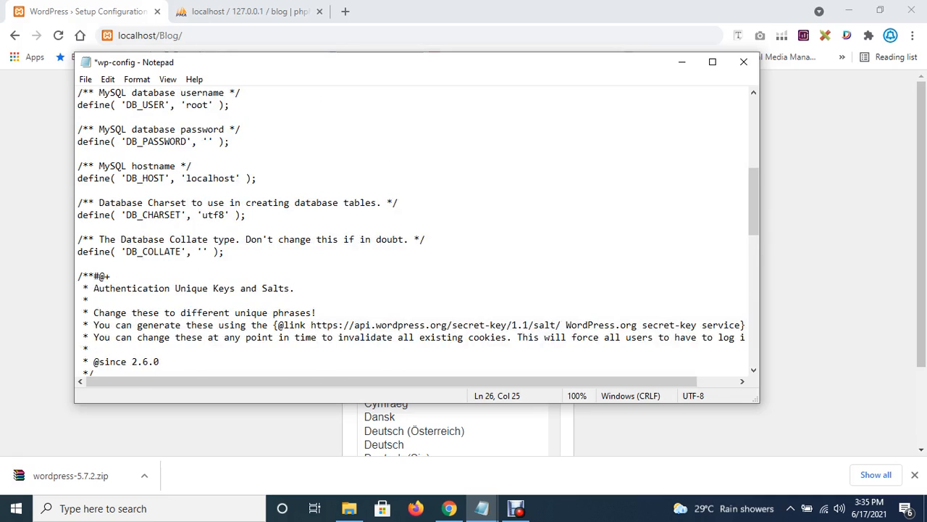
scroll(418, 232, "down", 1)
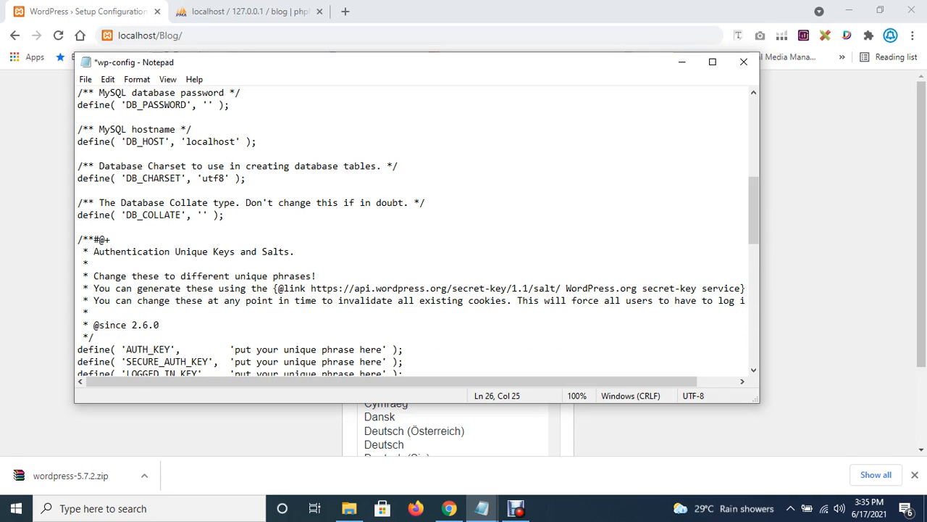
left_click_drag(418, 381, 440, 381)
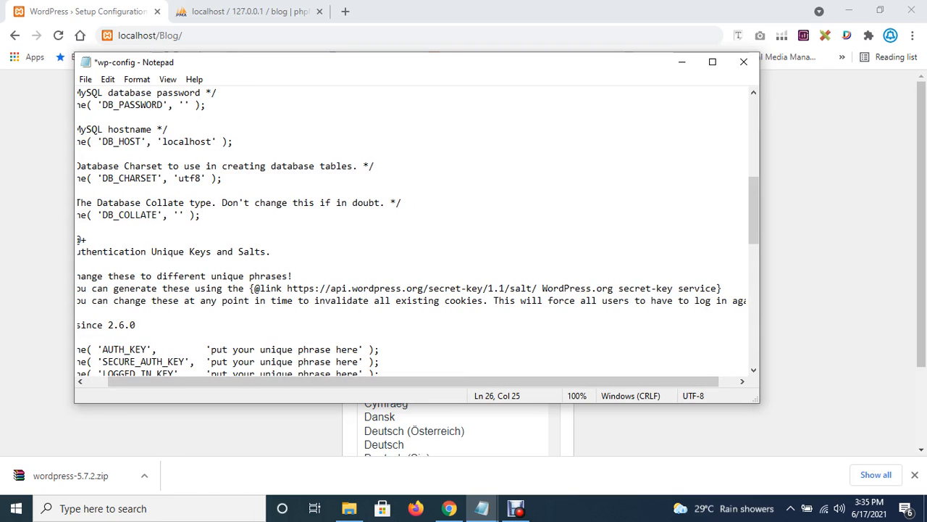
left_click_drag(287, 288, 613, 288)
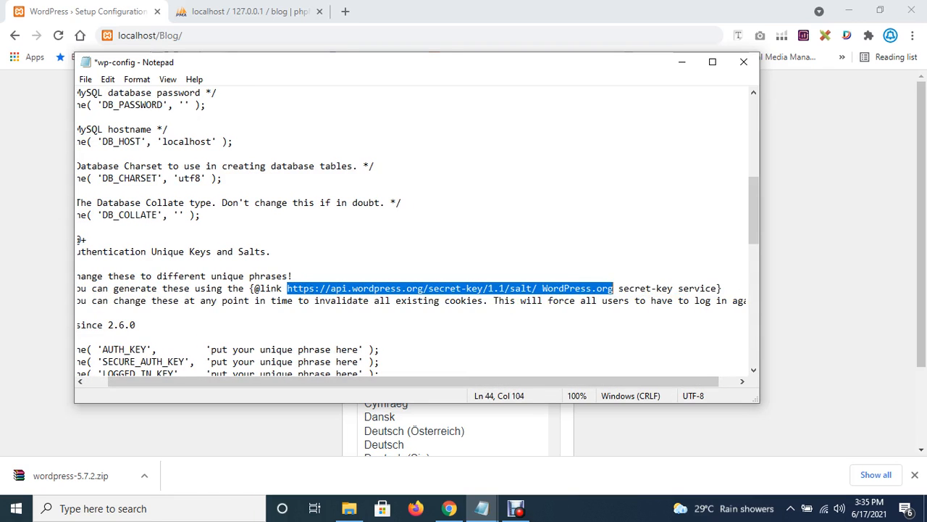
right_click(565, 290)
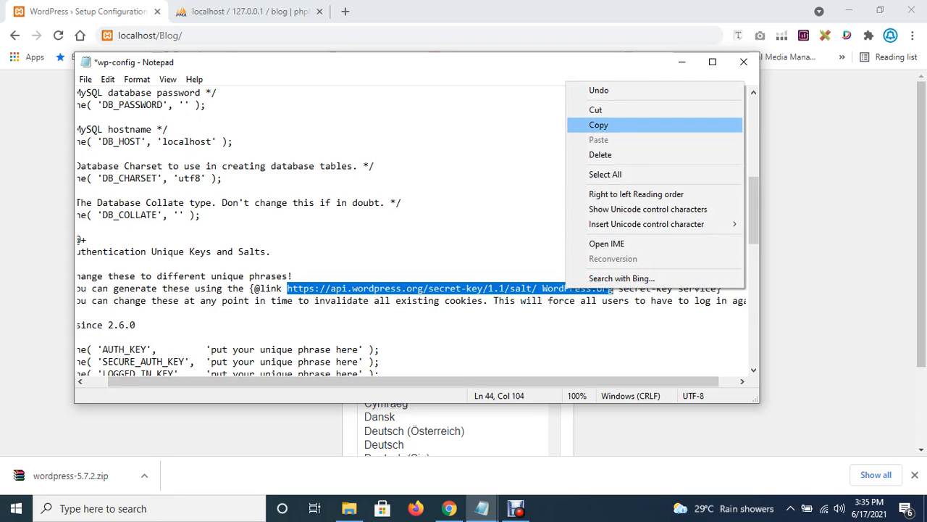
left_click(601, 125)
Load the pasted secret-key URL in a new tab, removing the stray %20WordPress.org suffix.
key("alt+Tab")
key("ctrl+t")
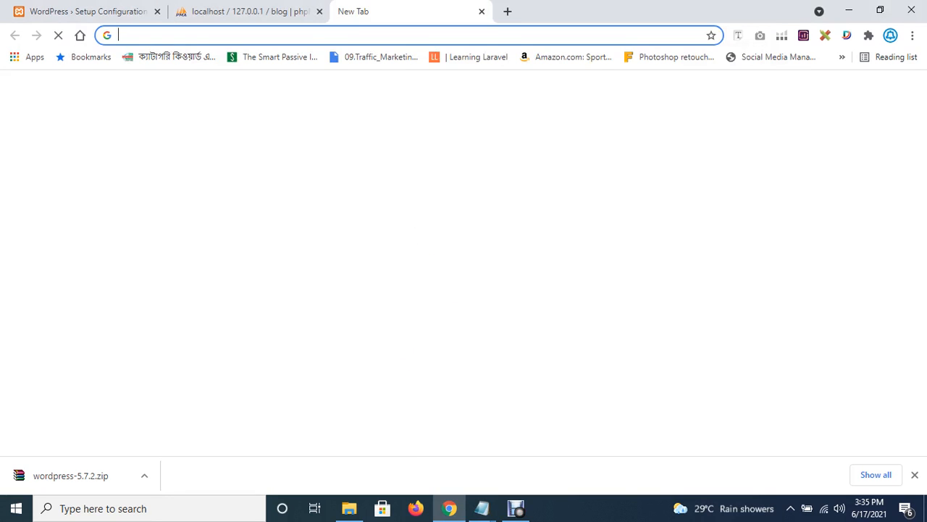
right_click(289, 34)
left_click(324, 123)
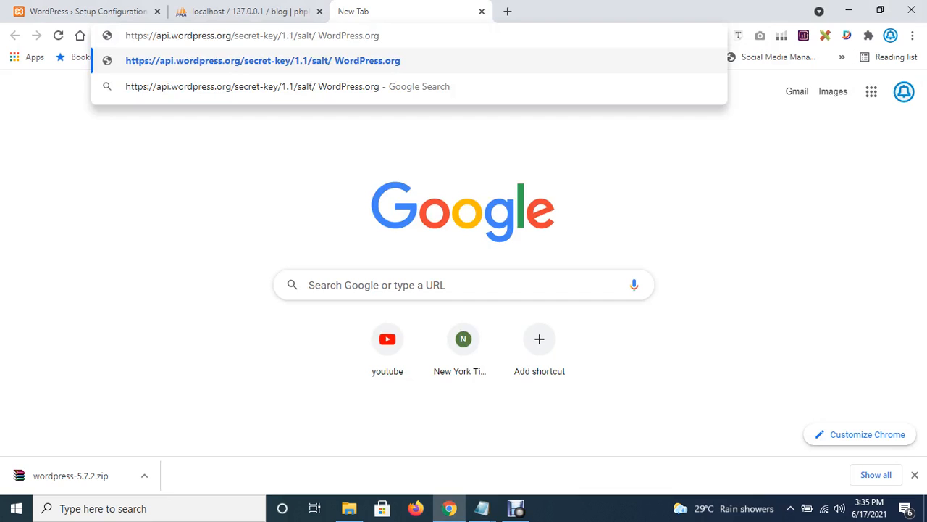
key("Return")
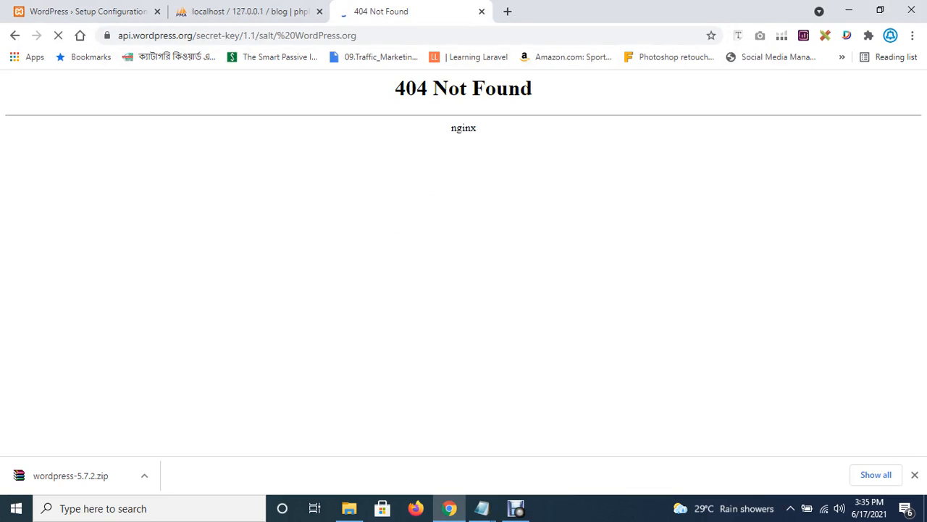
left_click_drag(277, 35, 387, 35)
left_click(372, 34)
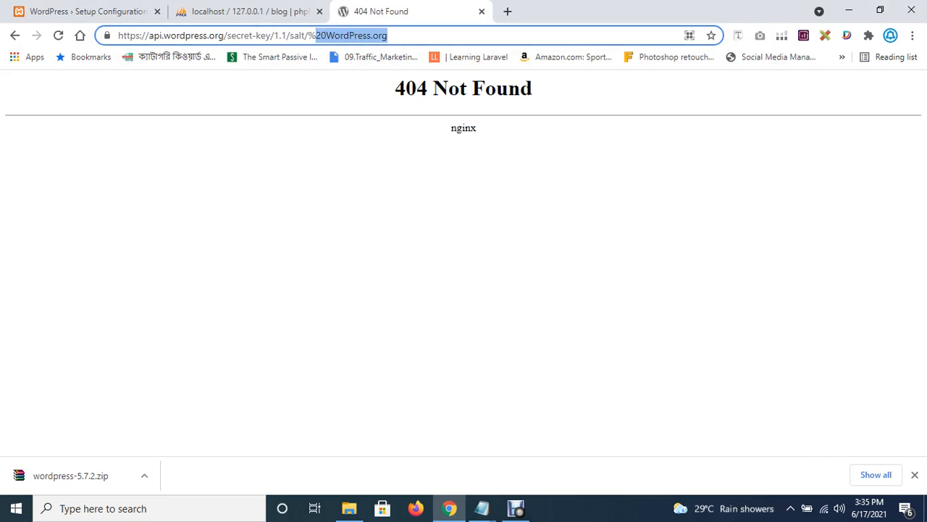
key("BackSpace")
key("BackSpace")
key("BackSpace")
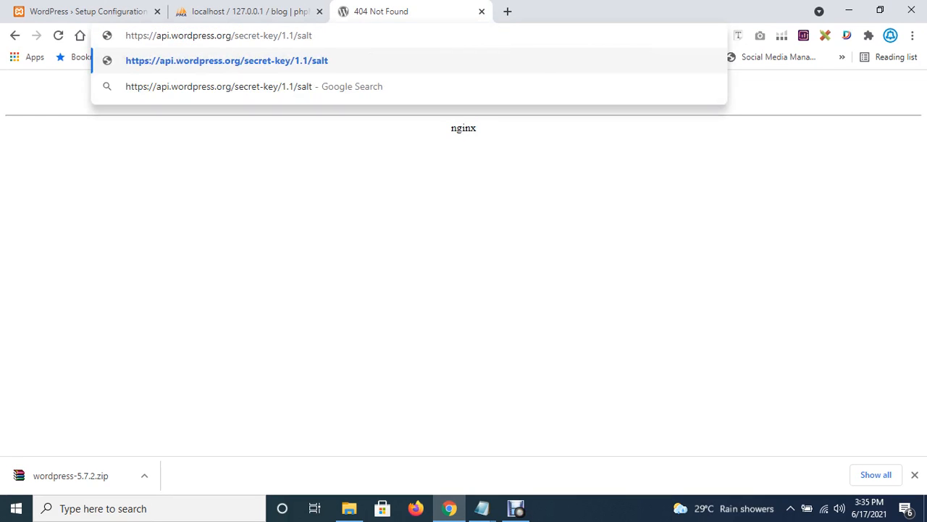
key("Return")
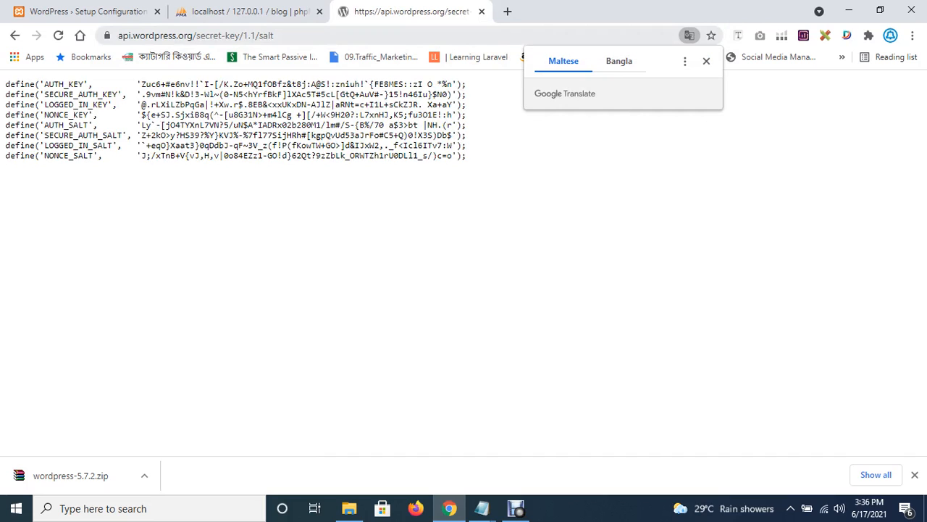
Copy all eight generated key and salt define lines.
left_click_drag(467, 156, 4, 84)
right_click(37, 94)
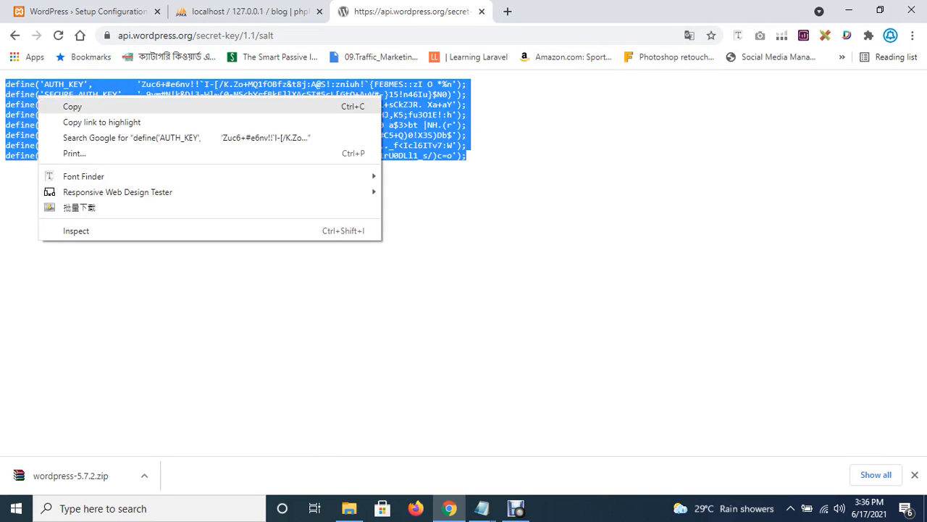
left_click(62, 103)
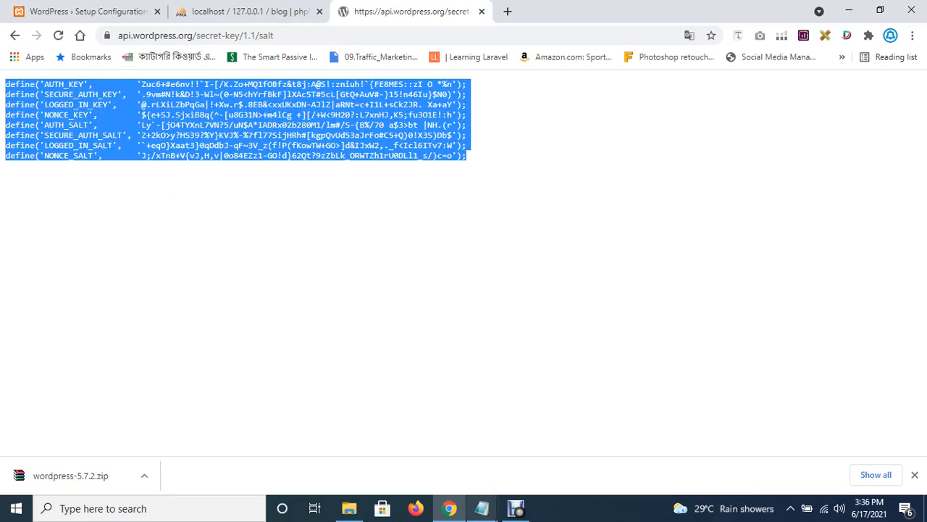
left_click(482, 508)
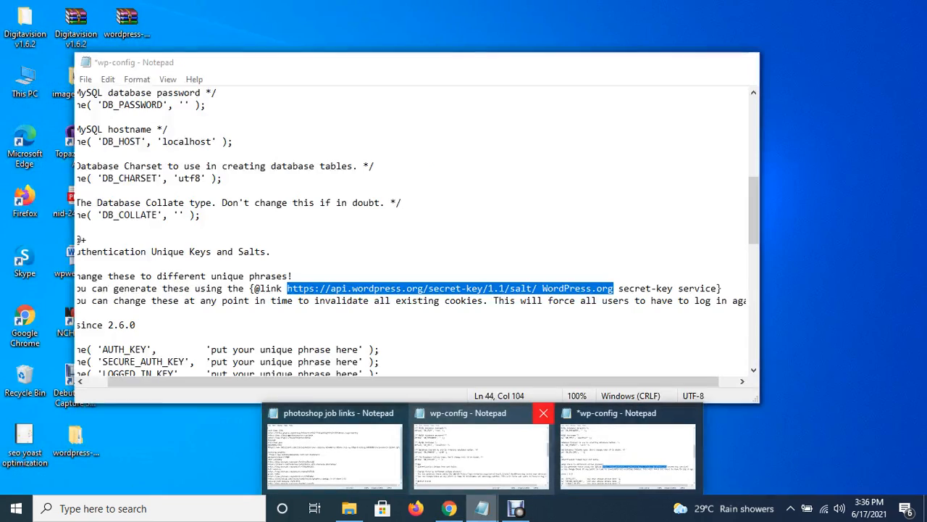
Close the extra Notepad windows and paste the generated salts over wp-config's eight placeholder lines.
left_click(544, 412)
left_click(470, 412)
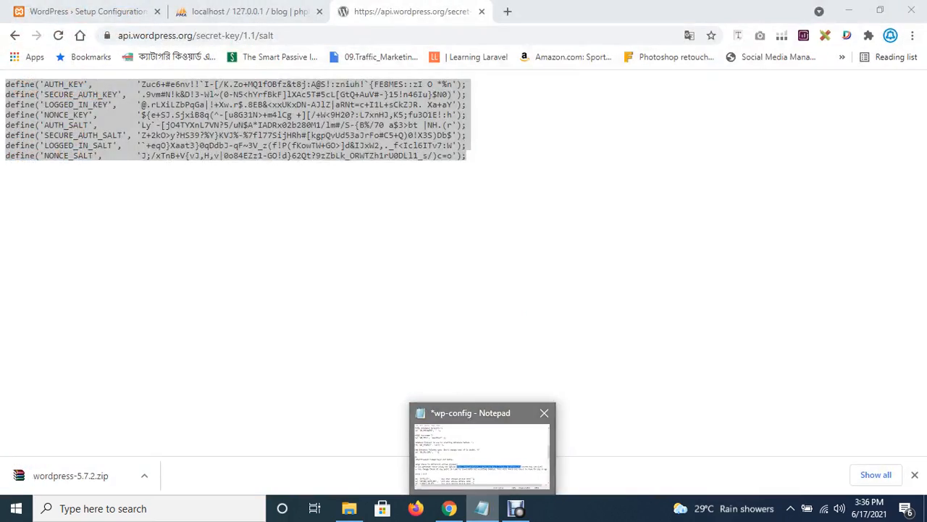
left_click(482, 444)
scroll(416, 232, "down", 4)
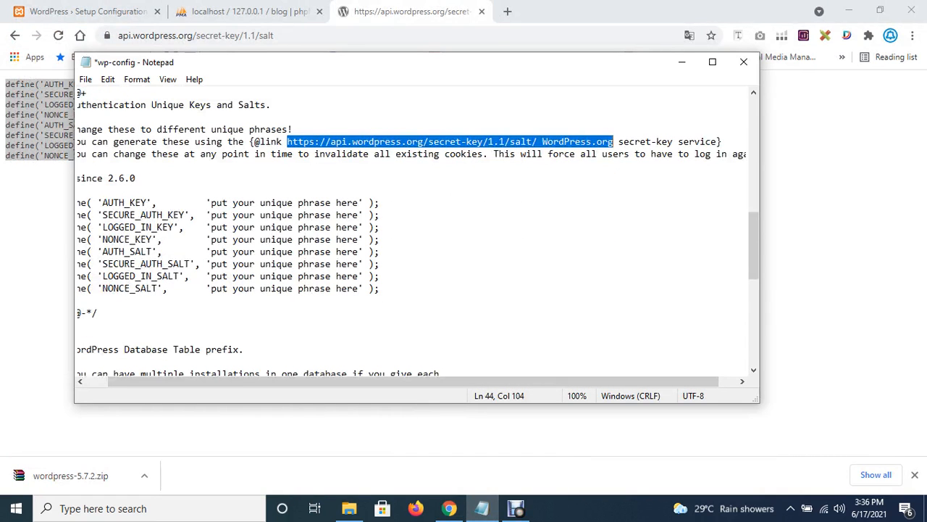
scroll(406, 381, "left", 2)
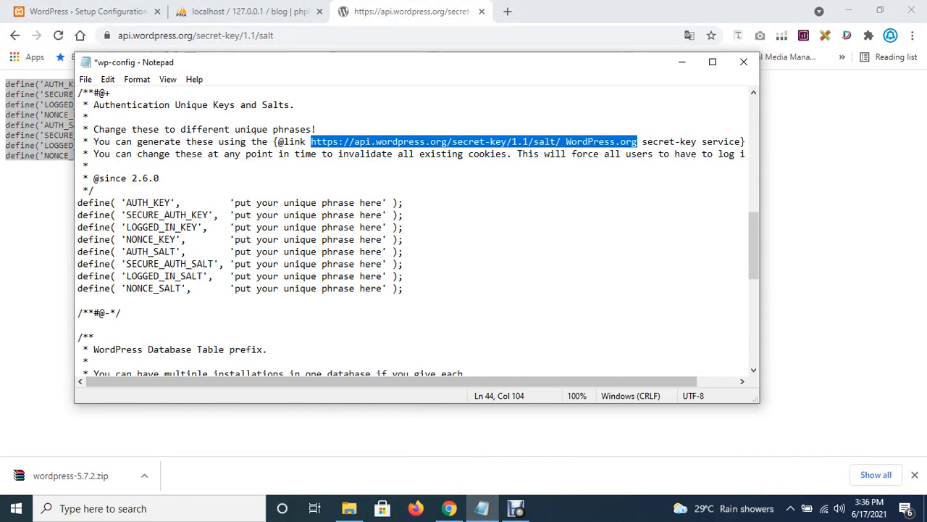
left_click_drag(403, 289, 77, 203)
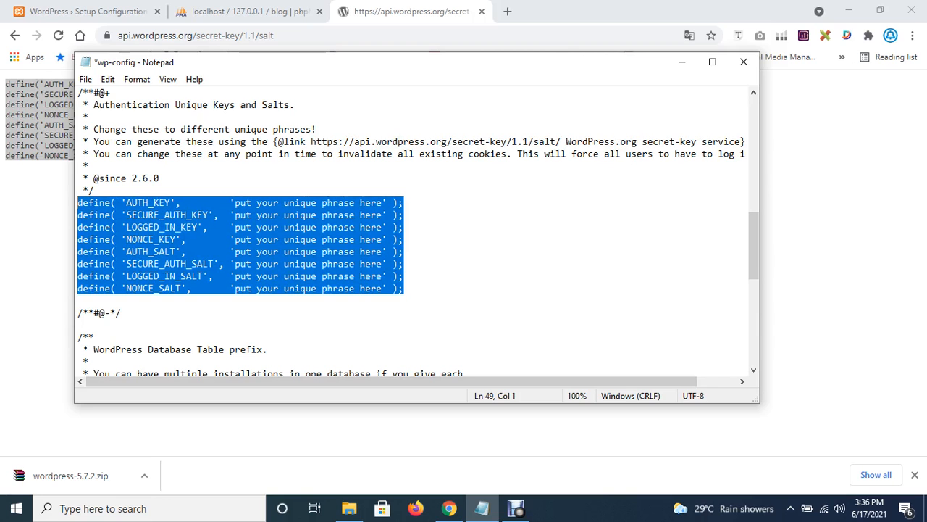
key("ctrl+v")
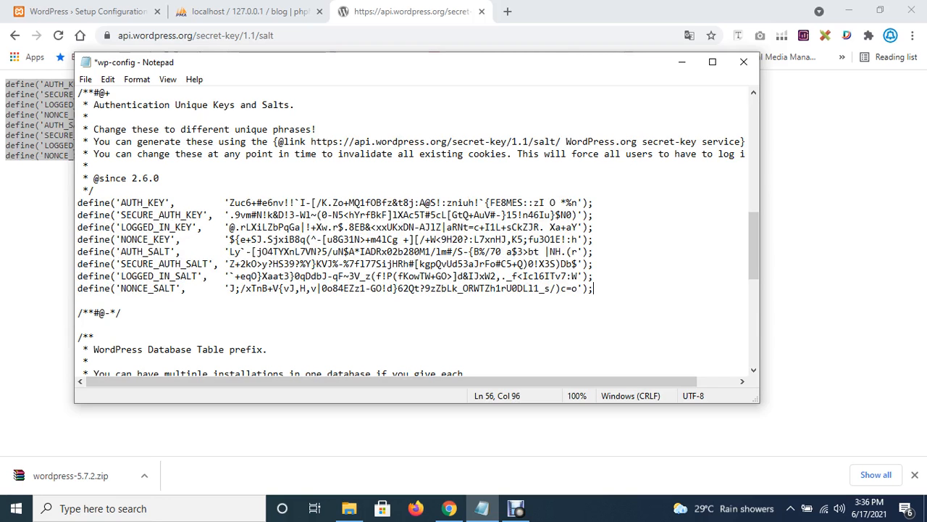
Save wp-config, close Notepad, and return to the WordPress setup page in Chrome.
left_click(86, 79)
left_click(109, 140)
left_click(86, 79)
left_click(109, 139)
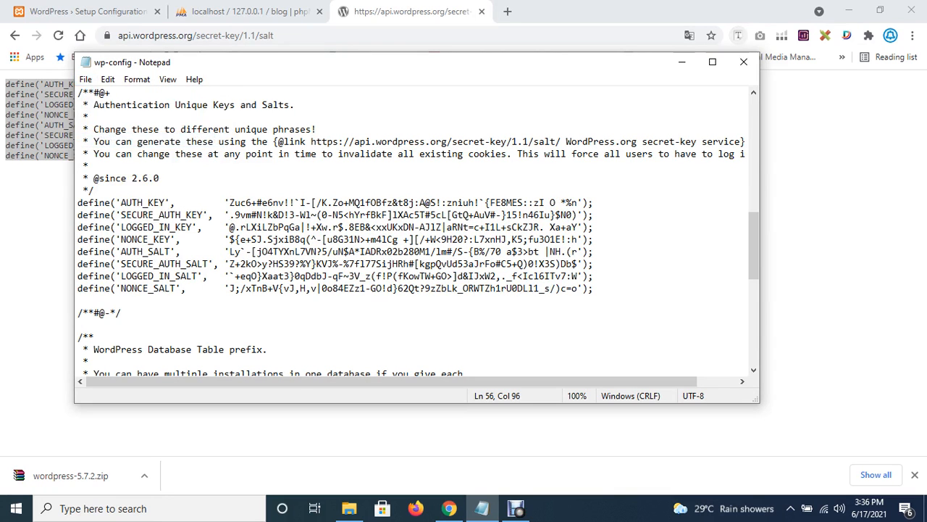
left_click(743, 61)
left_click(87, 11)
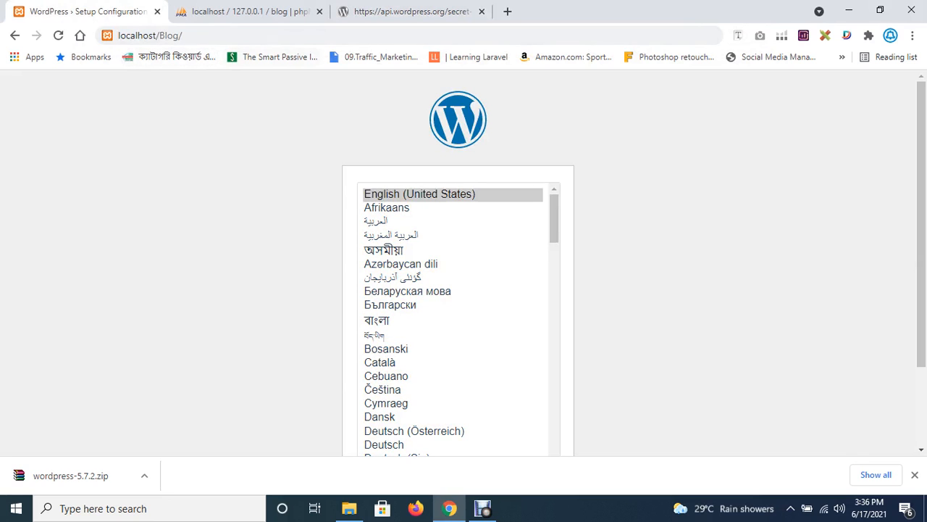
Trim the address to localhost, reach the Blog installer, and continue with English (United States).
key("ctrl+l")
key("End")
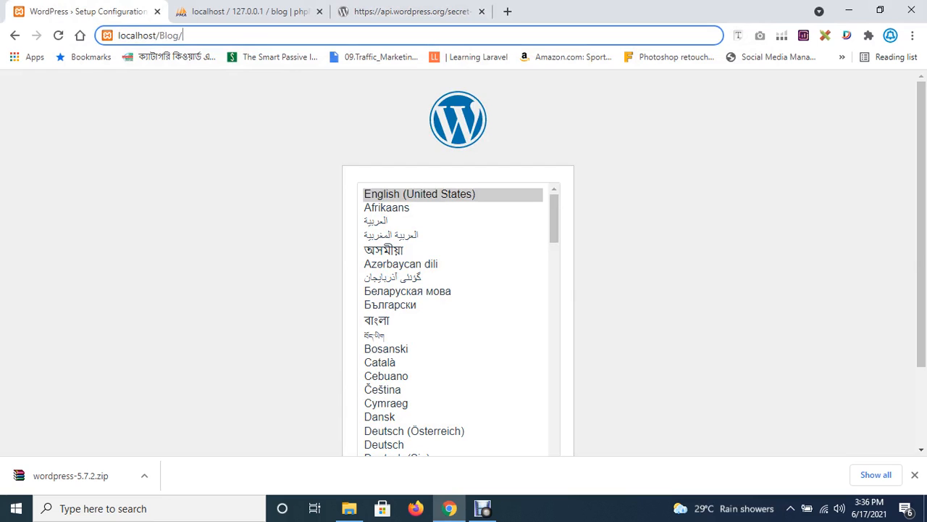
key("BackSpace")
key("BackSpace")
key("BackSpace")
key("BackSpace")
key("BackSpace")
key("BackSpace")
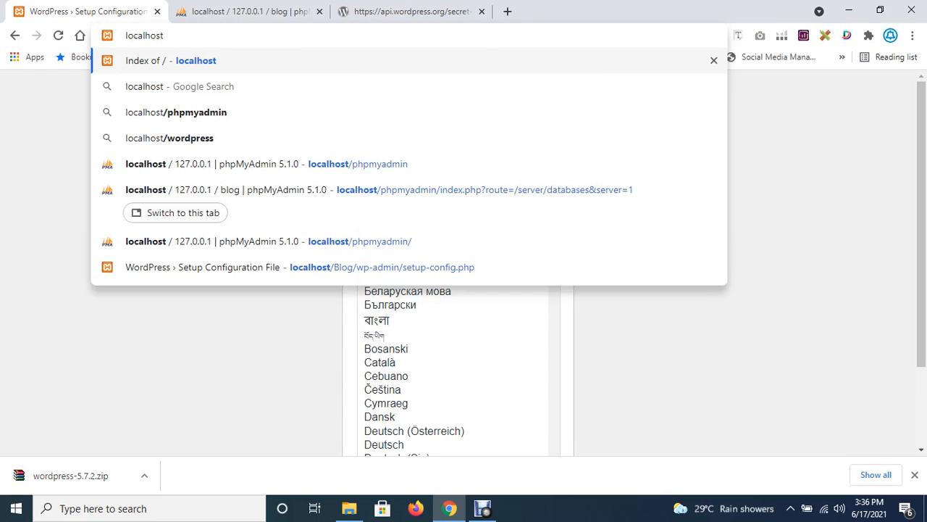
key("Return")
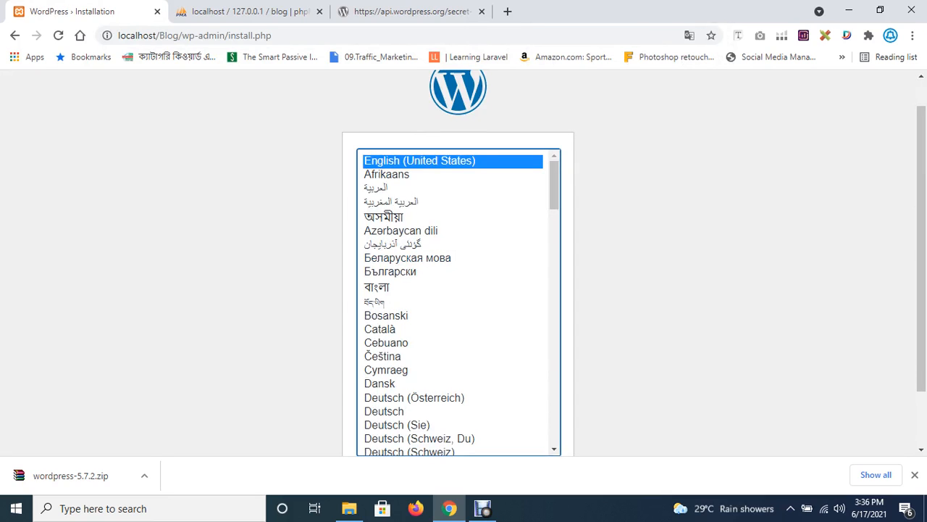
scroll(458, 261, "down", 1)
left_click(532, 409)
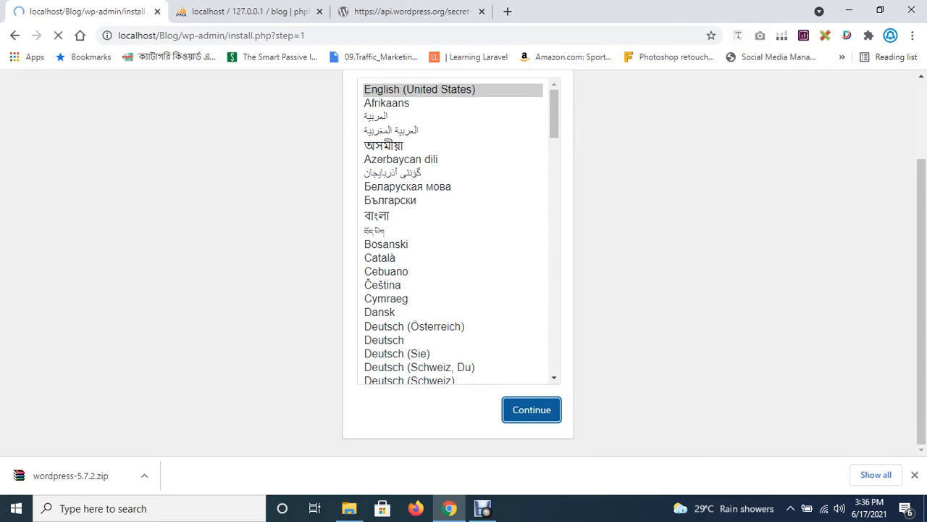
scroll(458, 261, "down", 1)
scroll(458, 261, "down", 2)
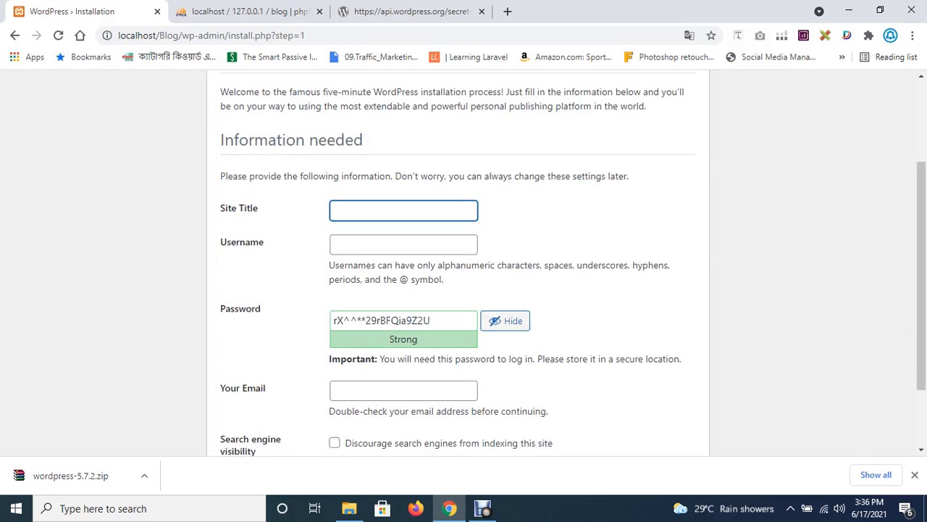
Enter site title 'Blog for human' and username Admin.
key("Down")
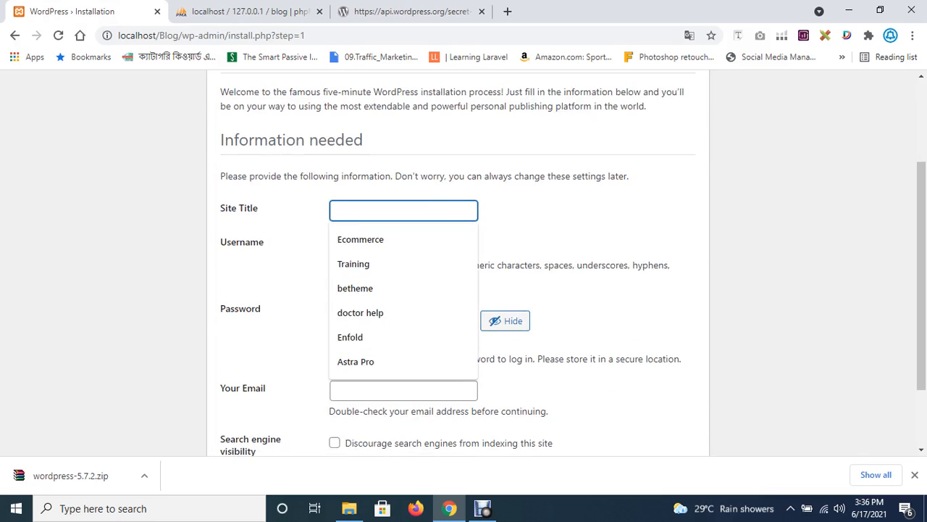
type("Blog")
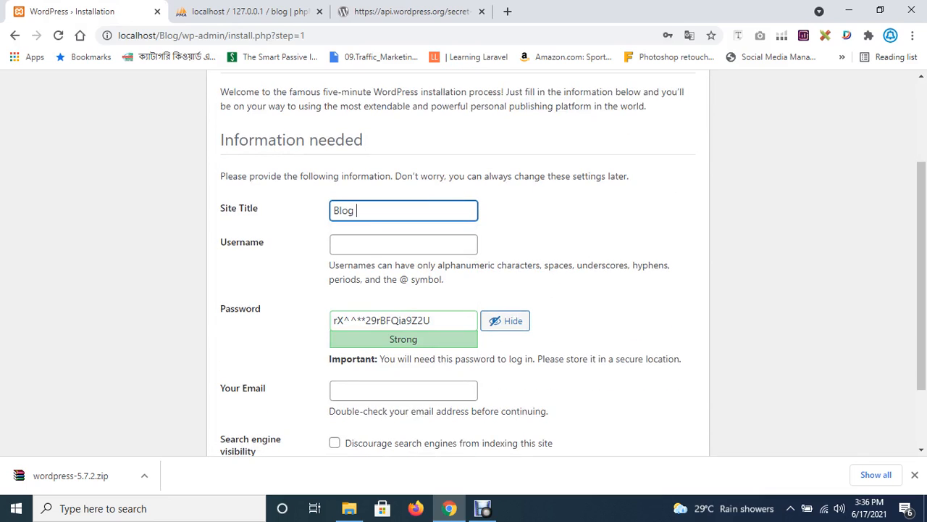
type(" for human")
left_click(404, 244)
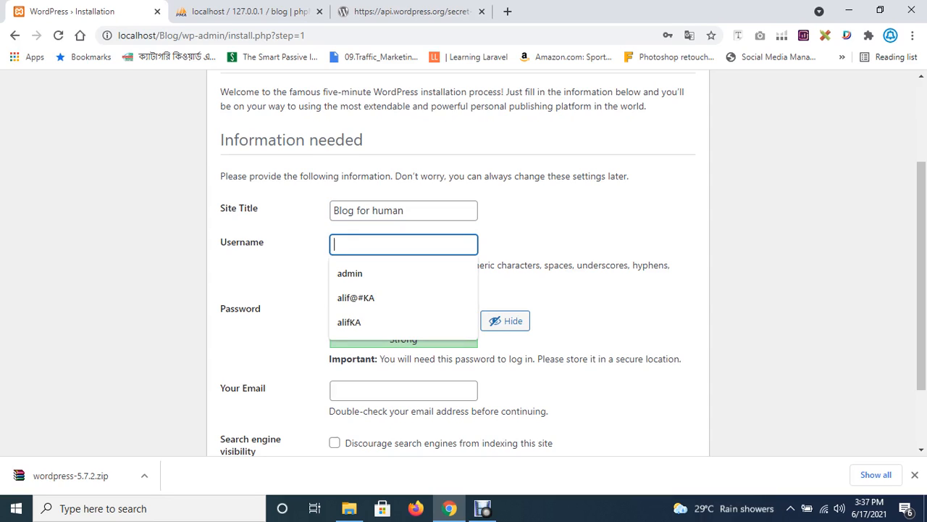
type("Admin")
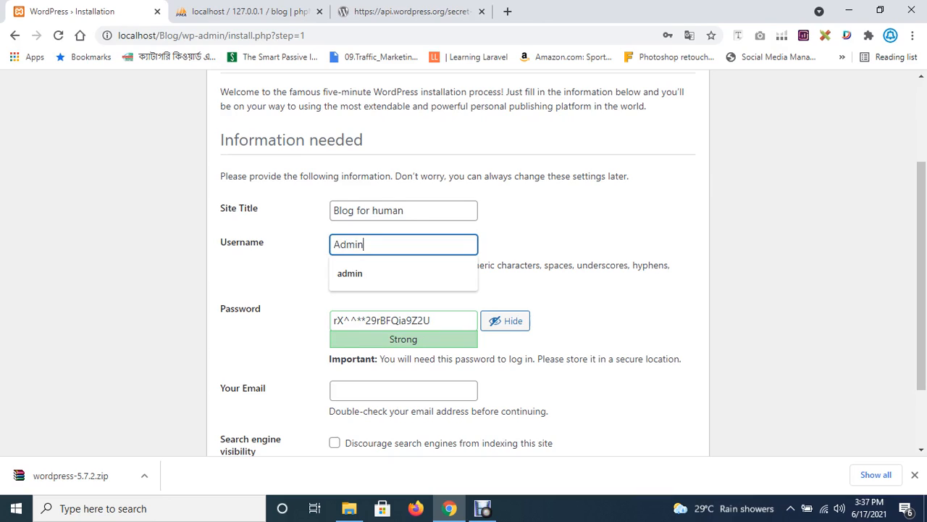
left_click(579, 289)
Replace the suggested password with a weak one, hide it, and confirm weak password use.
left_click_drag(430, 320, 333, 321)
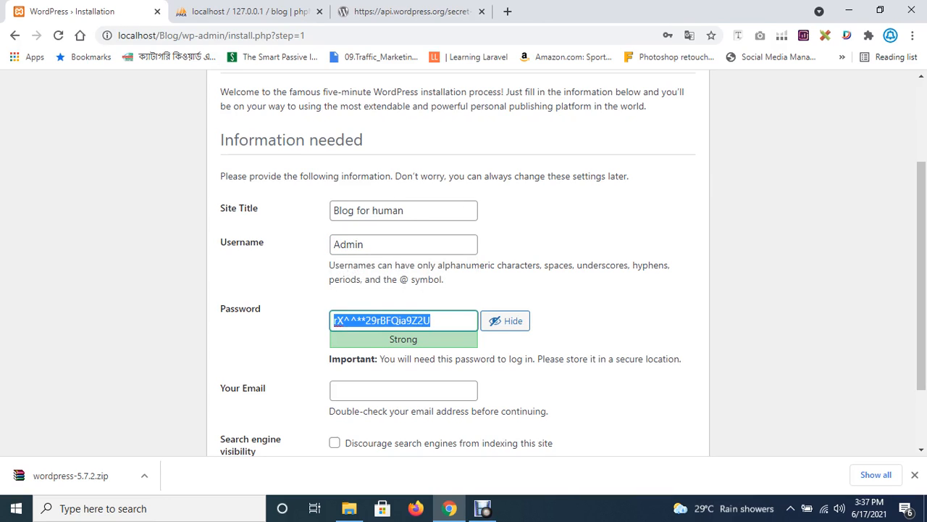
type("pass")
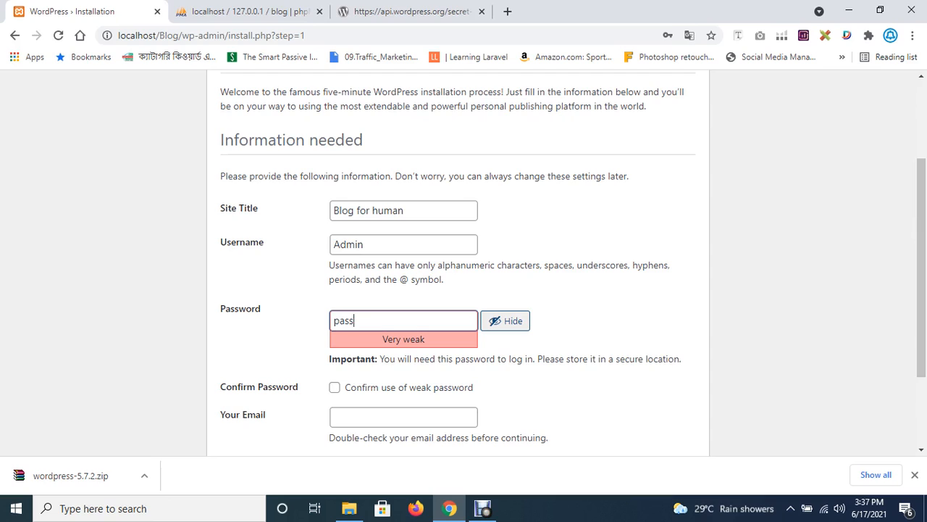
left_click(505, 321)
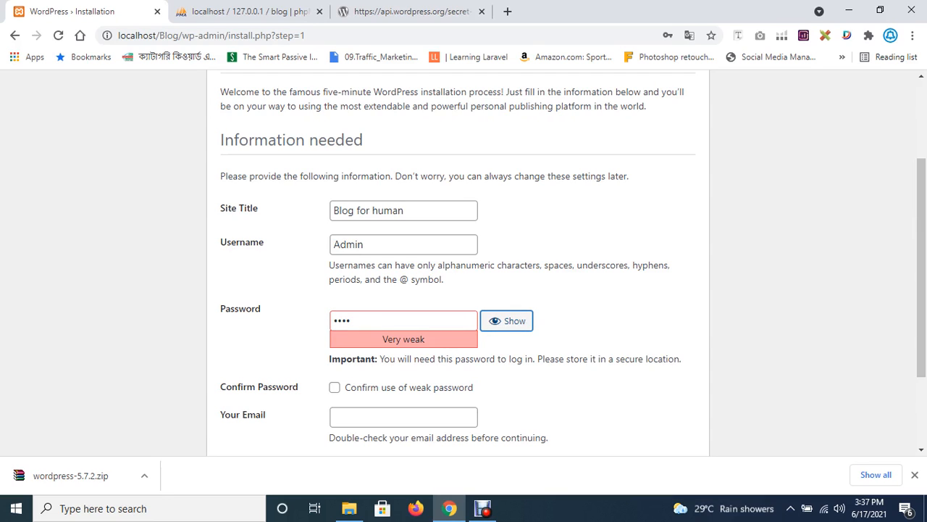
key("Tab")
key("space")
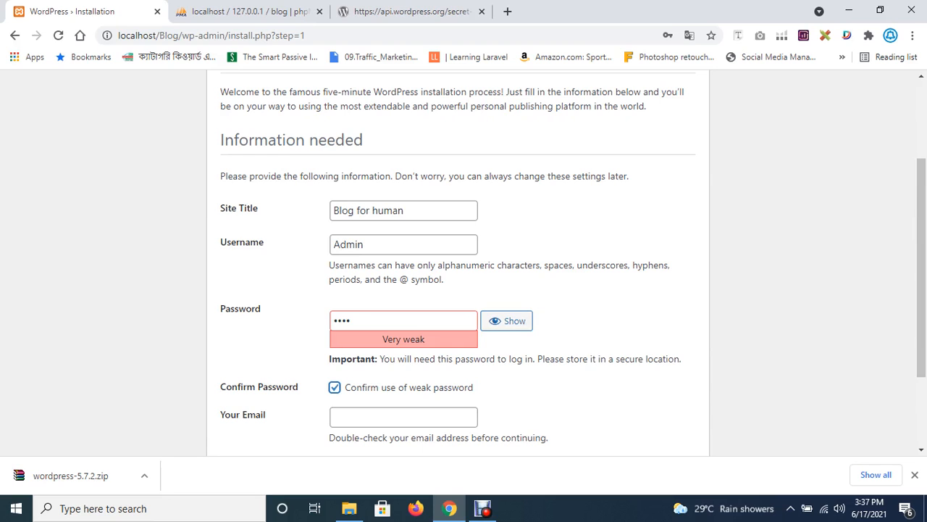
Fill in a saved admin e-mail, discourage search engine indexing, and install WordPress.
scroll(464, 261, "down", 2)
key("Tab")
key("Down")
key("Down")
key("Down")
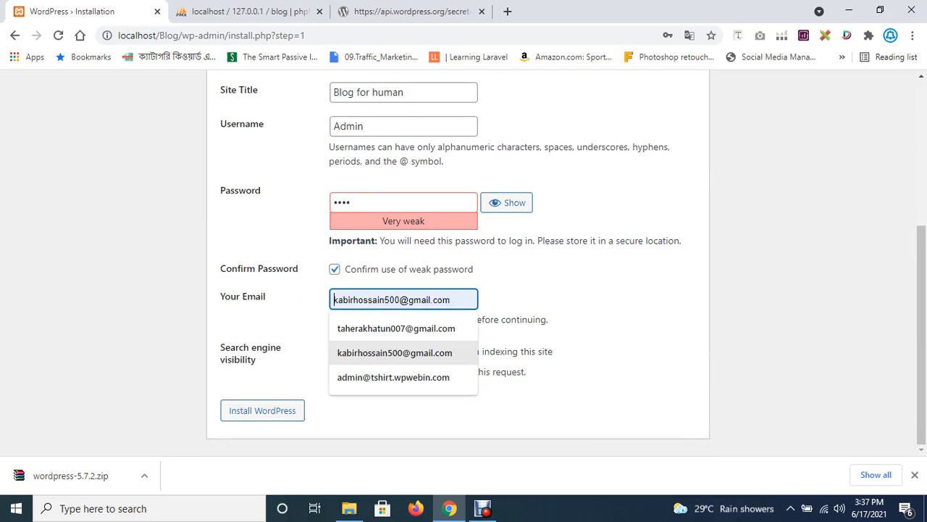
key("Down")
key("Down")
key("Return")
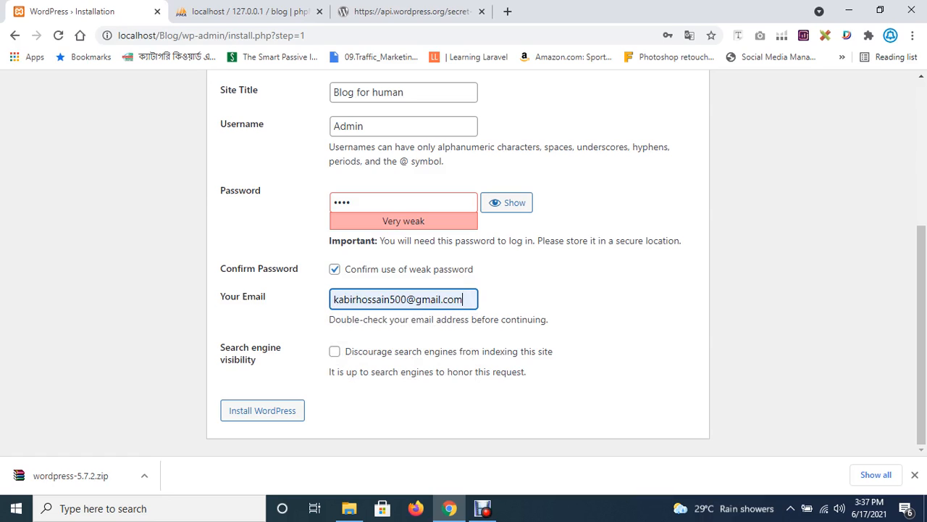
key("Tab")
key("space")
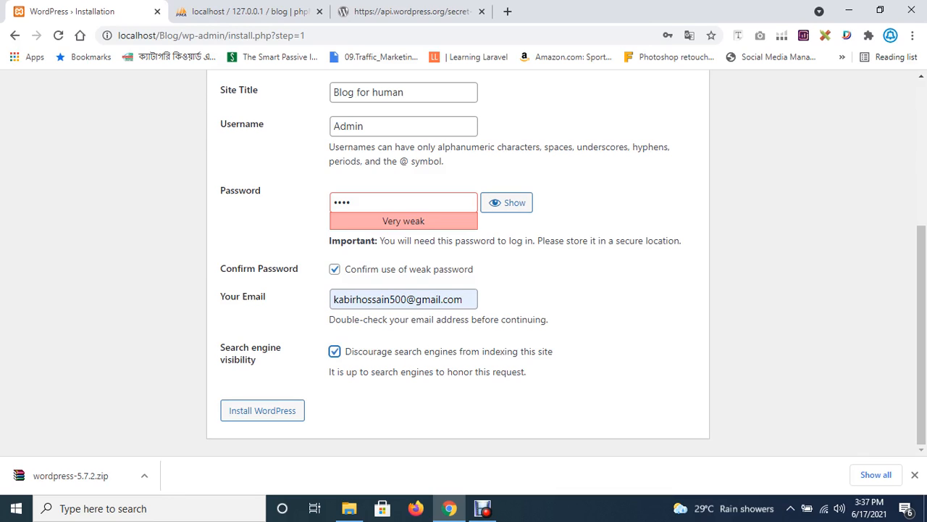
key("Tab")
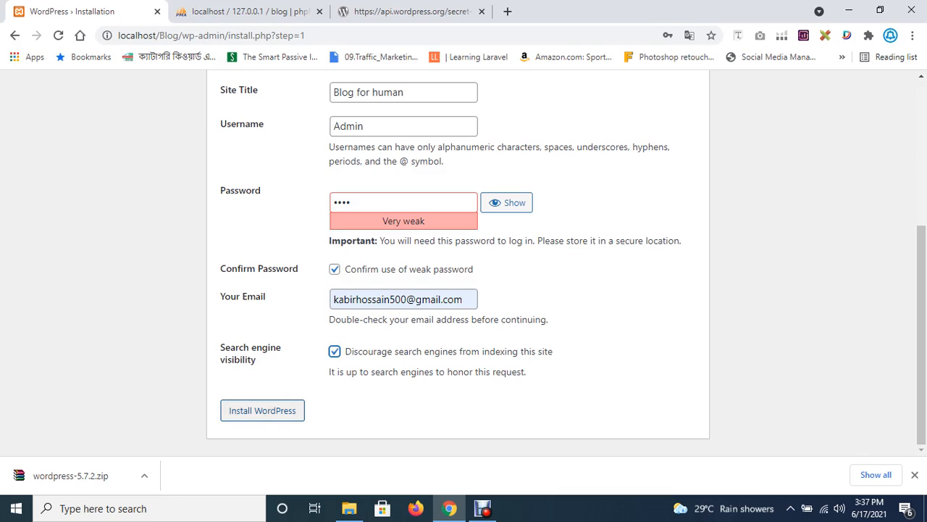
key("Return")
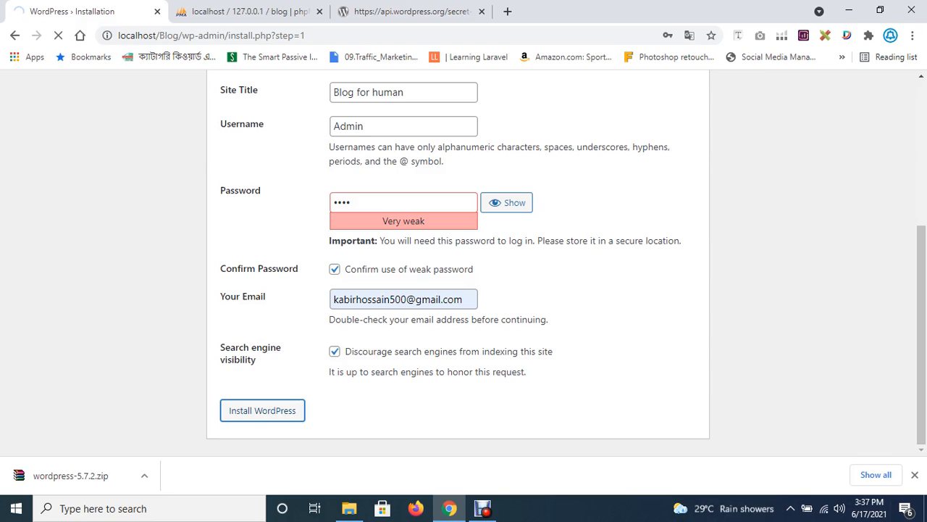
From the Success! page, log in with username admin and the account password.
left_click(482, 508)
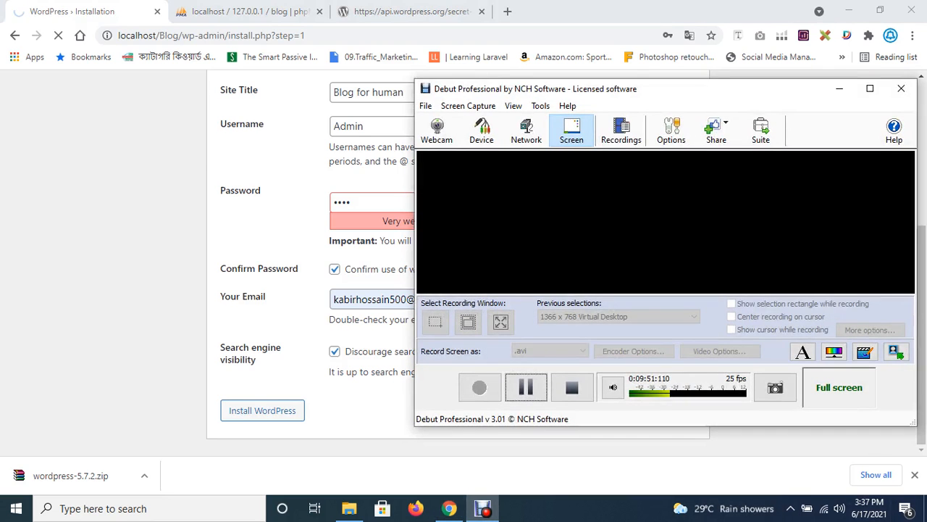
left_click(526, 387)
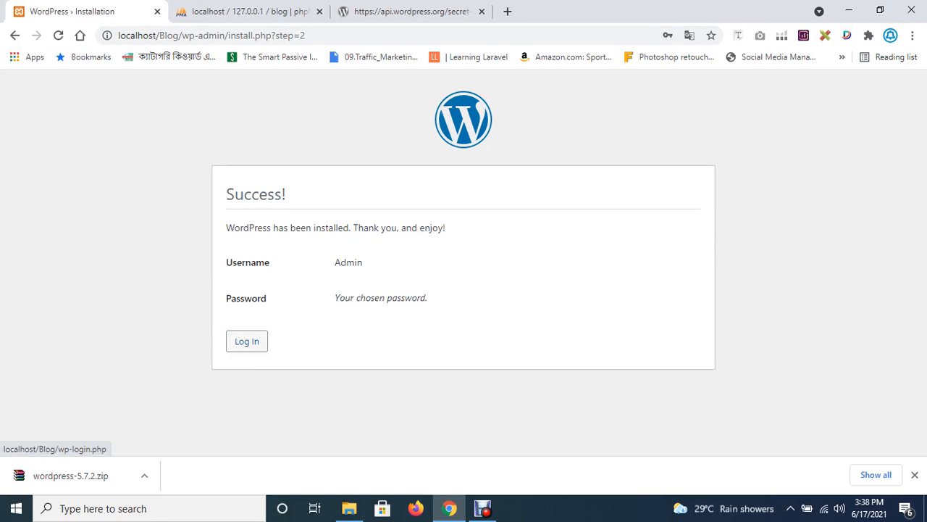
left_click(247, 342)
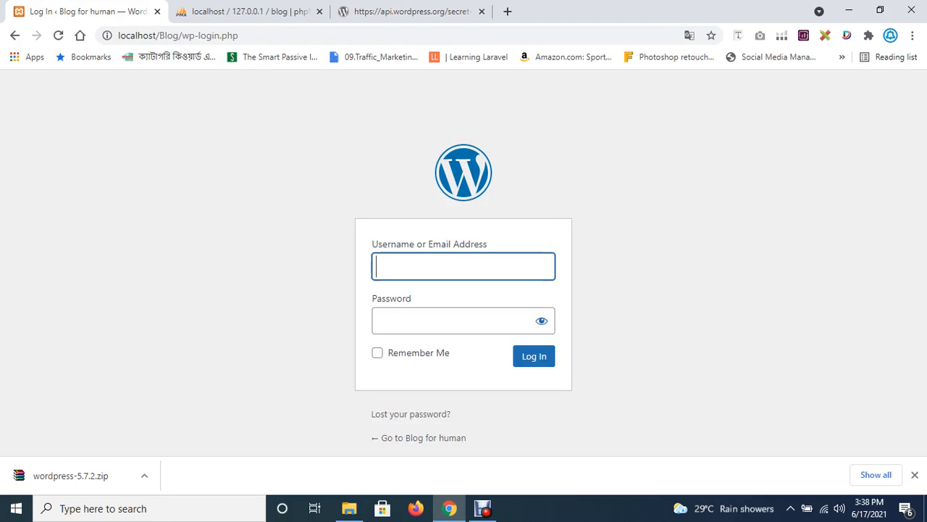
left_click(463, 267)
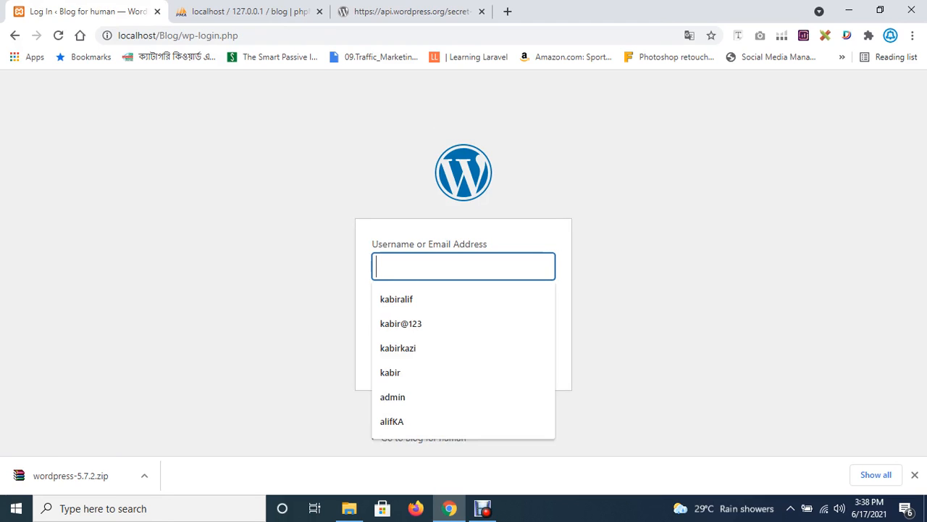
type("admin")
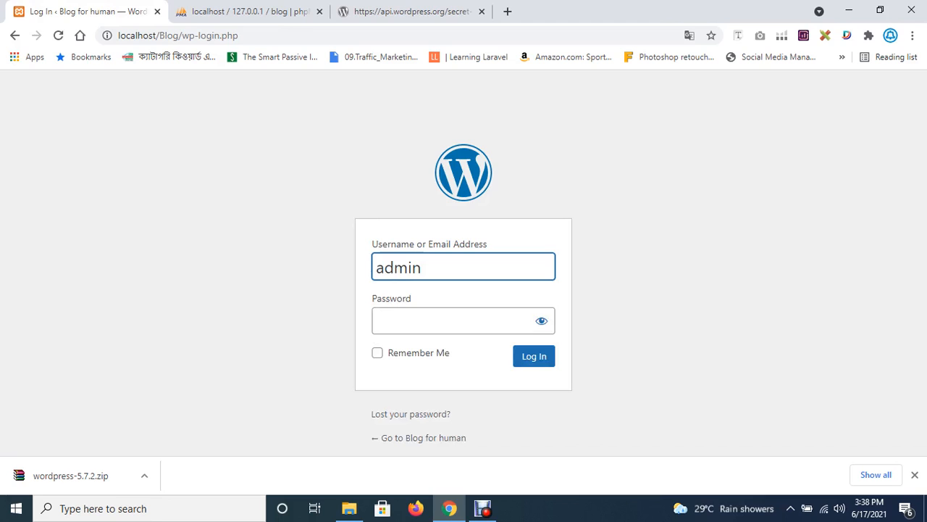
key("Tab")
type("admi")
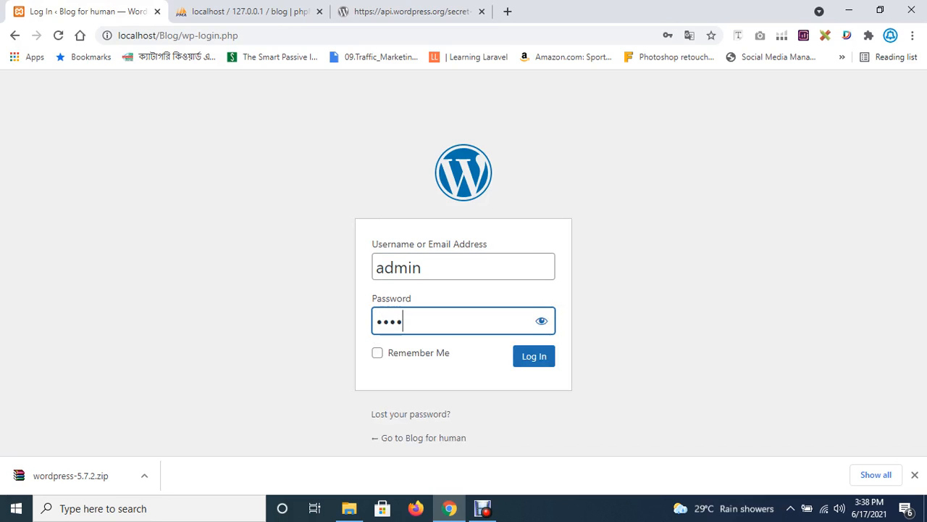
left_click(534, 355)
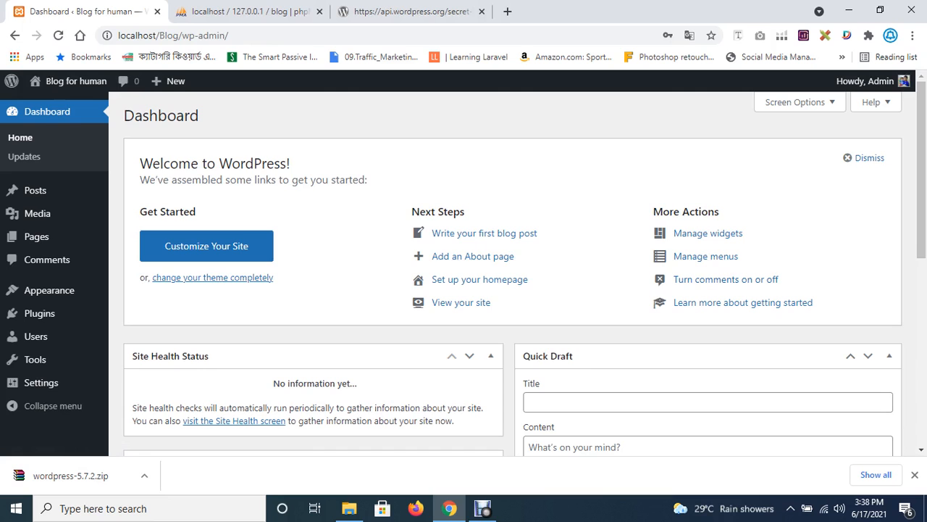
scroll(513, 290, "down", 2)
scroll(513, 290, "up", 2)
mouse_move(866, 81)
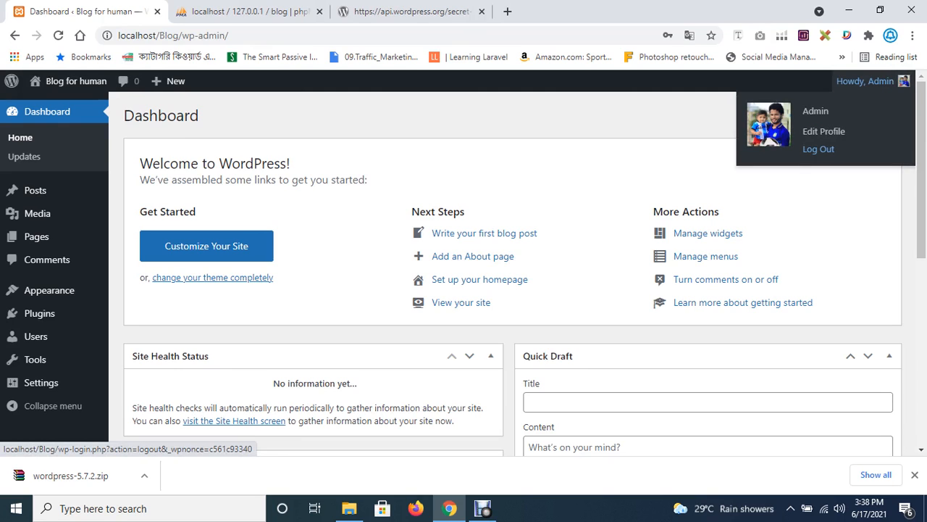
left_click(483, 508)
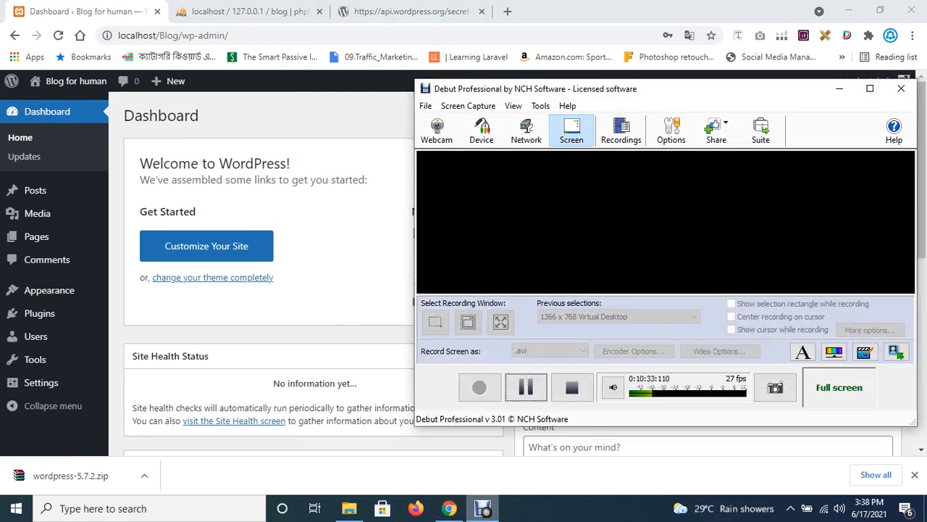